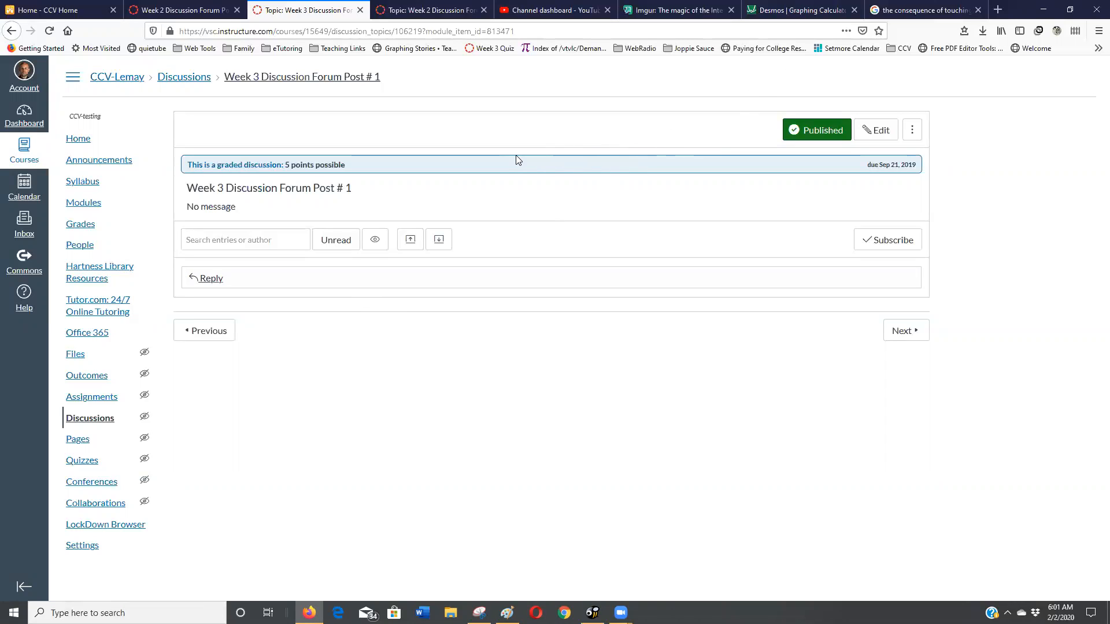
Switch to the Desmos calculator and display the coordinates of the red curve's y-intercept.
{"action": "left_click", "coordinate": [777, 10]}
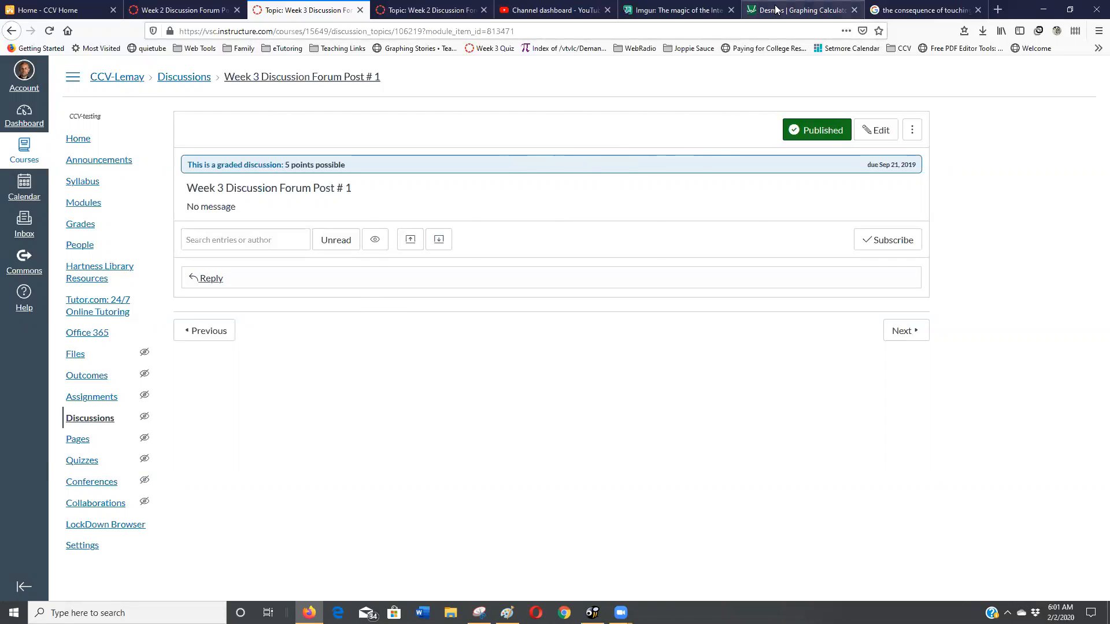
{"action": "left_click", "coordinate": [692, 309]}
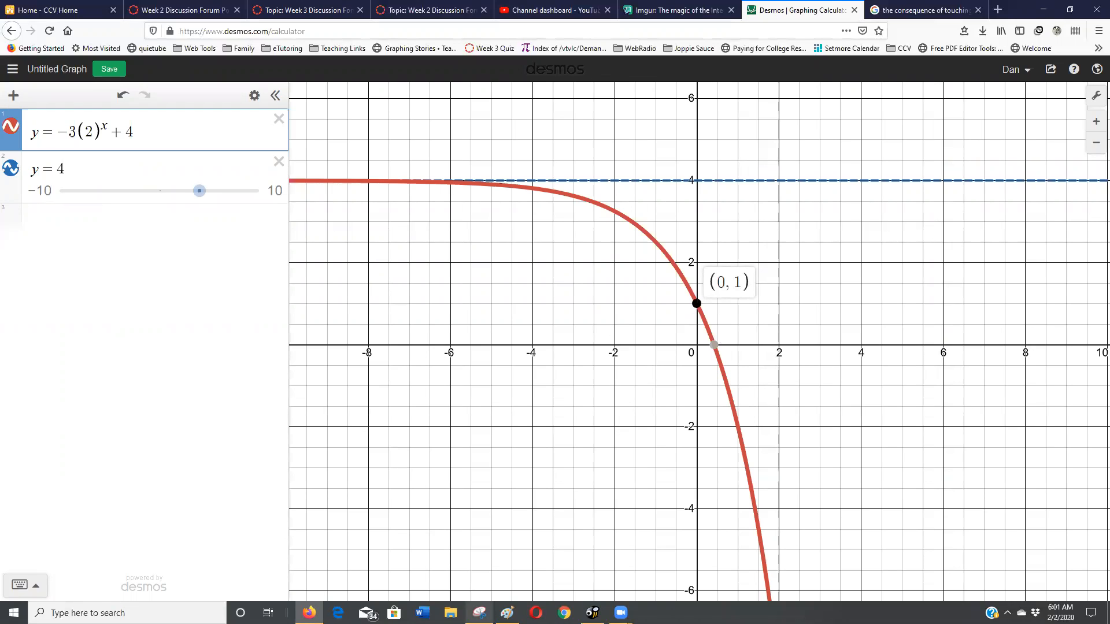
Open Snipping Tool and capture a new snip covering the Desmos equation list and the graph with its labelled y-intercept.
{"action": "mouse_move", "coordinate": [479, 613]}
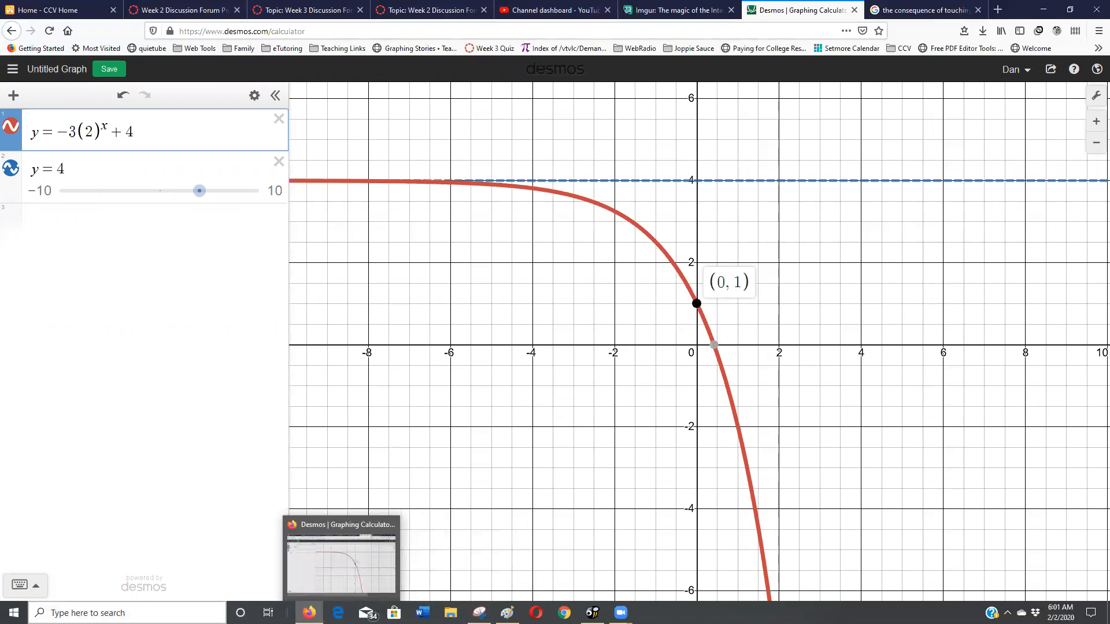
{"action": "left_click", "coordinate": [117, 603]}
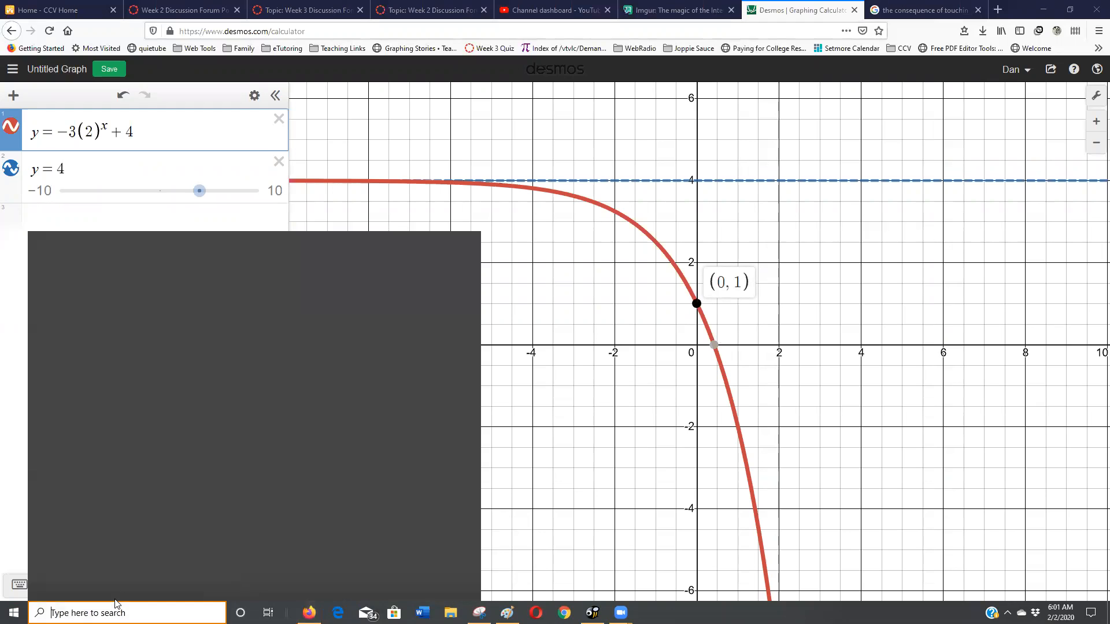
{"action": "type", "text": "snipp"}
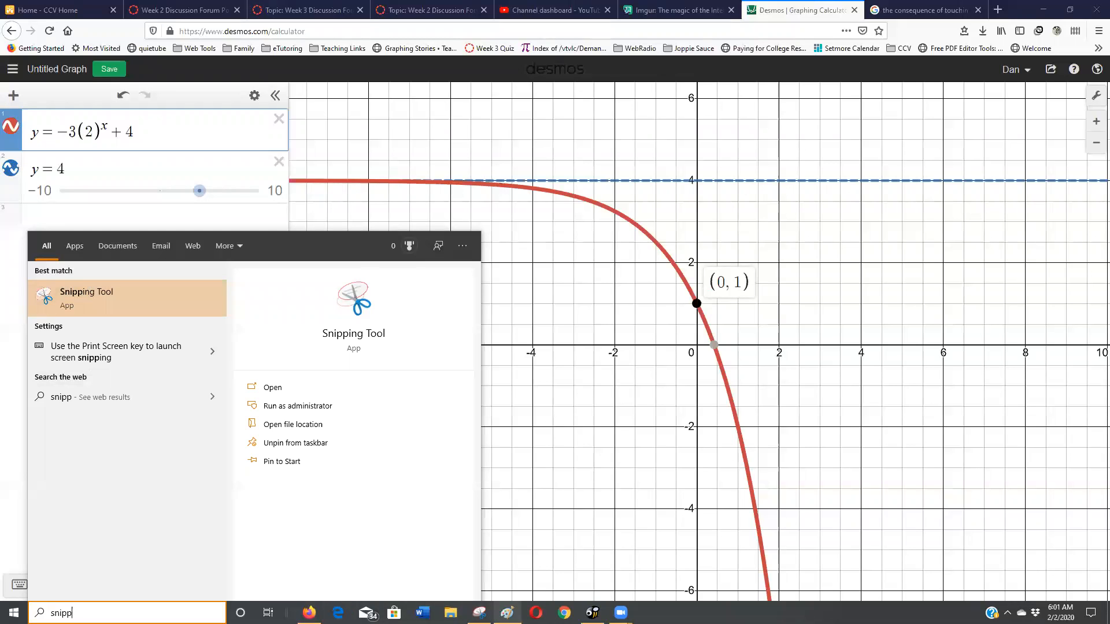
{"action": "mouse_move", "coordinate": [479, 612]}
{"action": "left_click", "coordinate": [479, 612]}
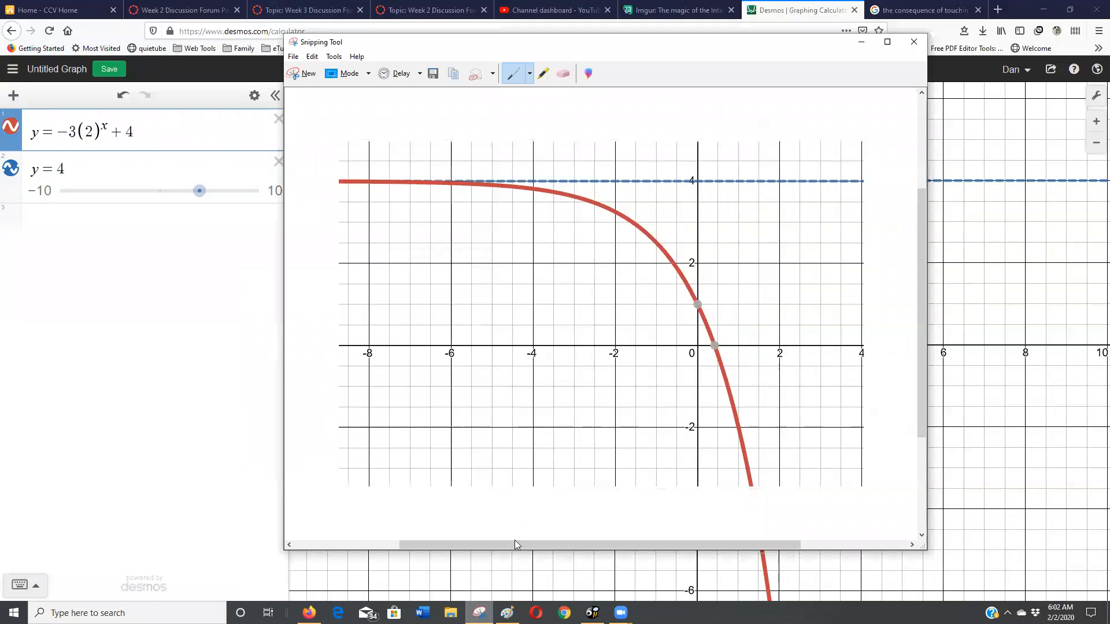
{"action": "left_click", "coordinate": [305, 73]}
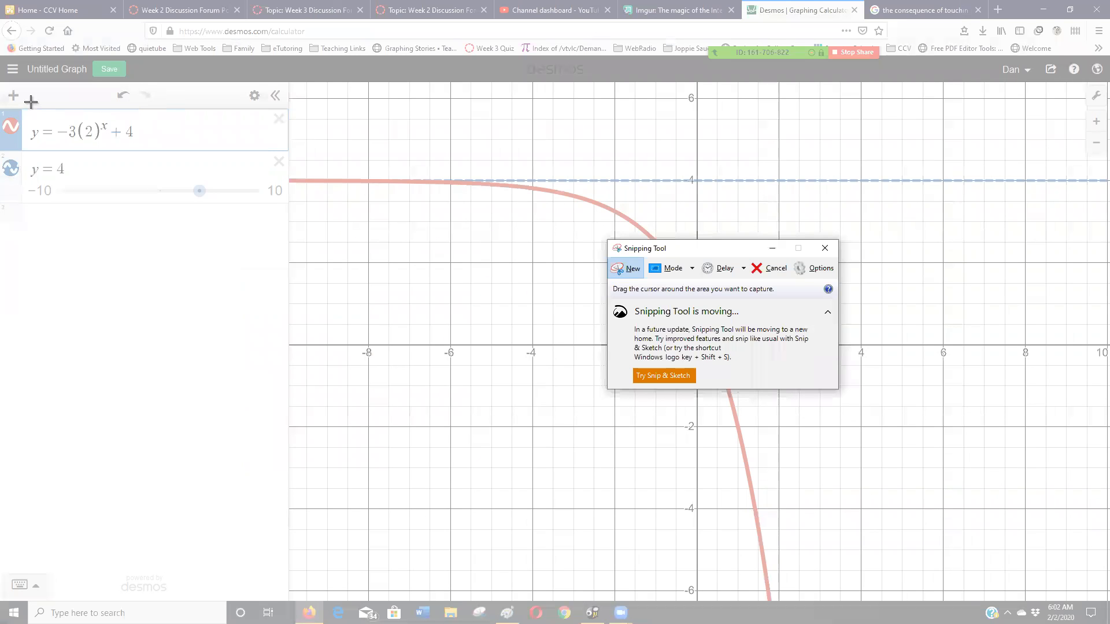
{"action": "left_click_drag", "start_coordinate": [15, 102], "coordinate": [860, 523]}
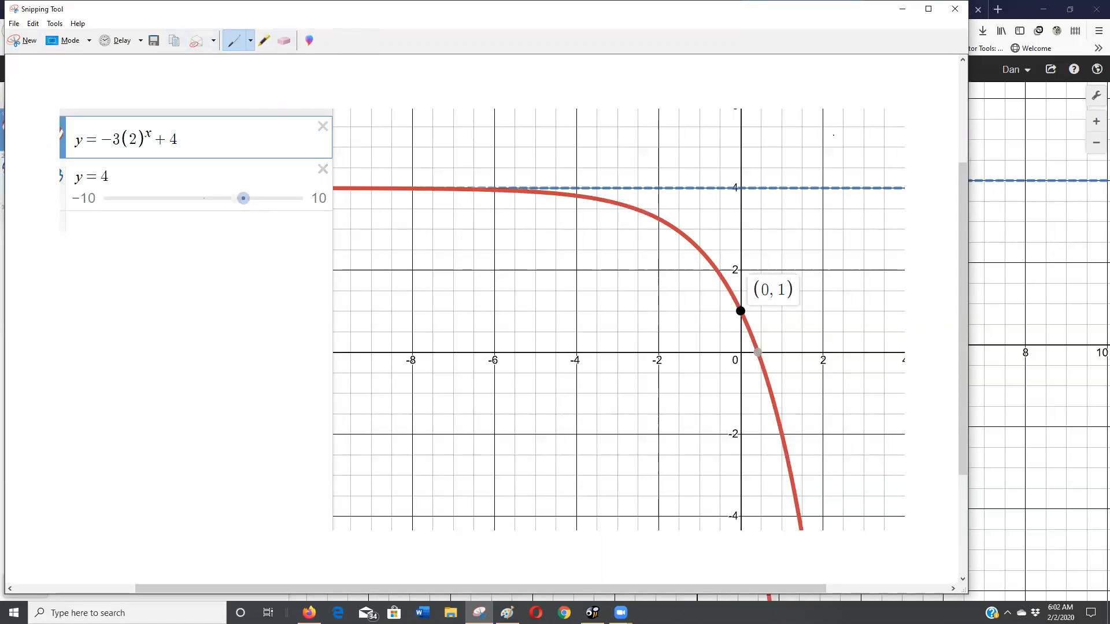
Switch to the Imgur site and sign in with the prefilled account e-mail and password.
{"action": "left_click", "coordinate": [1040, 154]}
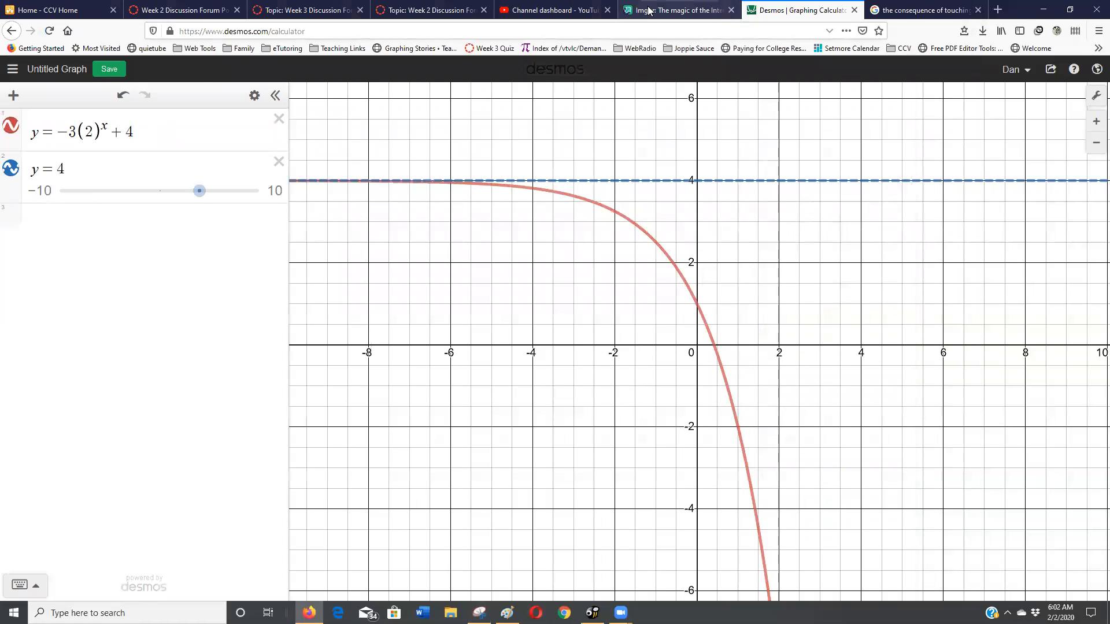
{"action": "key", "text": "ctrl+shift+Tab"}
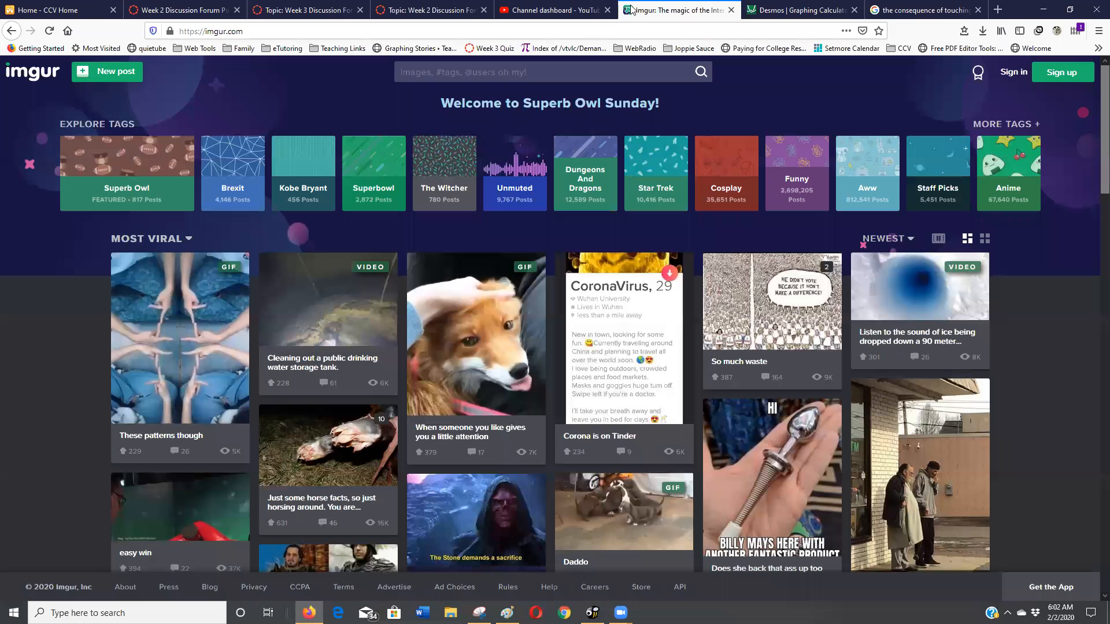
{"action": "left_click", "coordinate": [1010, 74]}
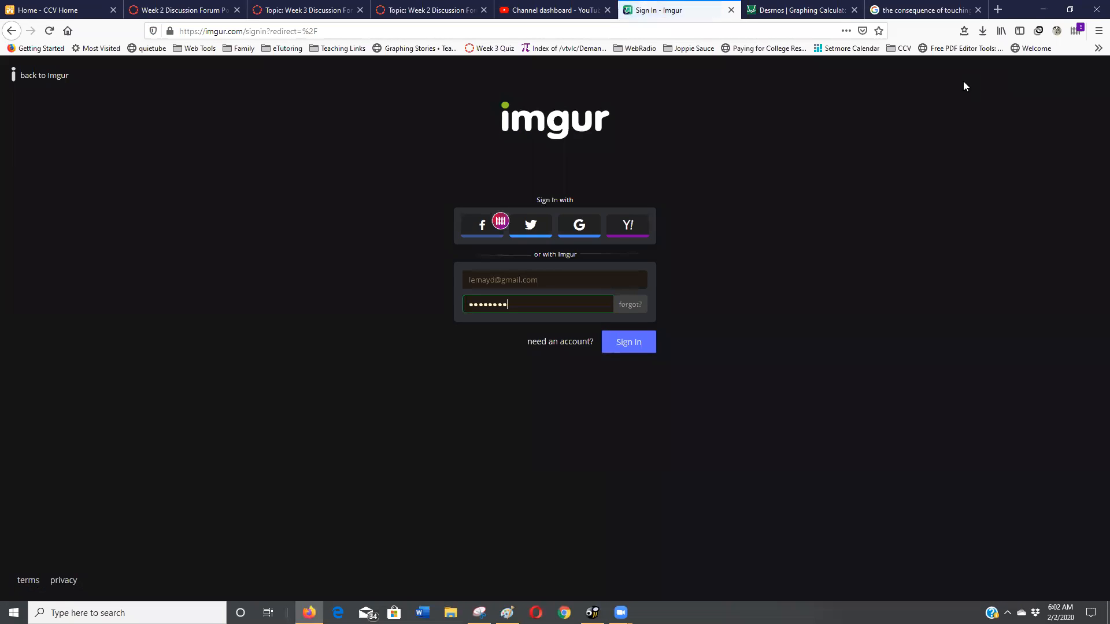
{"action": "left_click", "coordinate": [622, 341]}
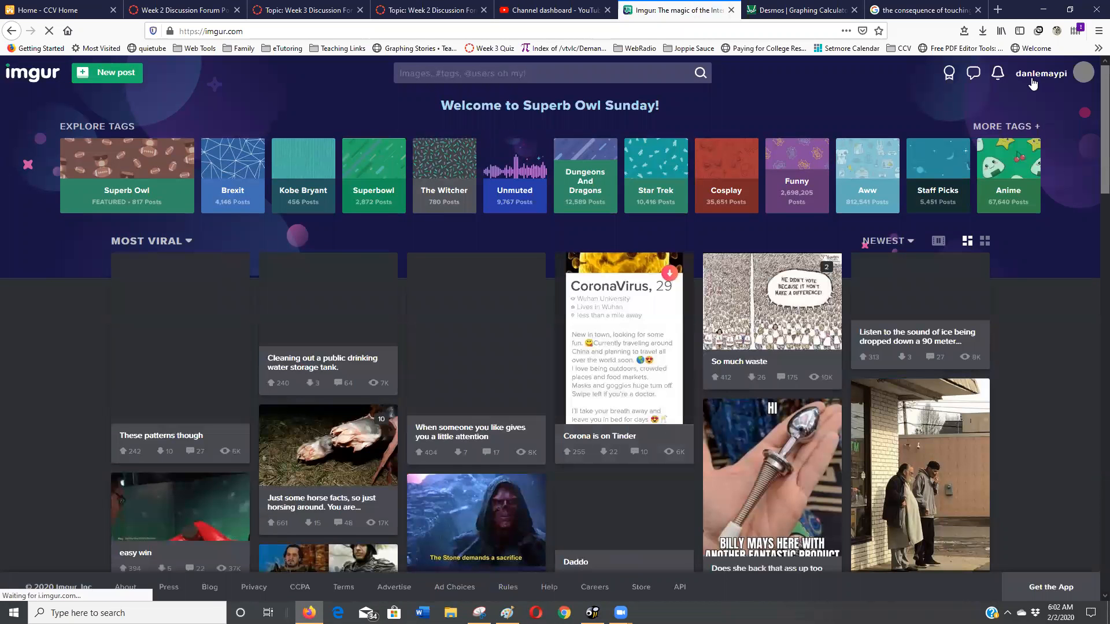
Open the Imgur account's uploaded images and paste the graph snip from the clipboard as a new upload.
{"action": "mouse_move", "coordinate": [1033, 84]}
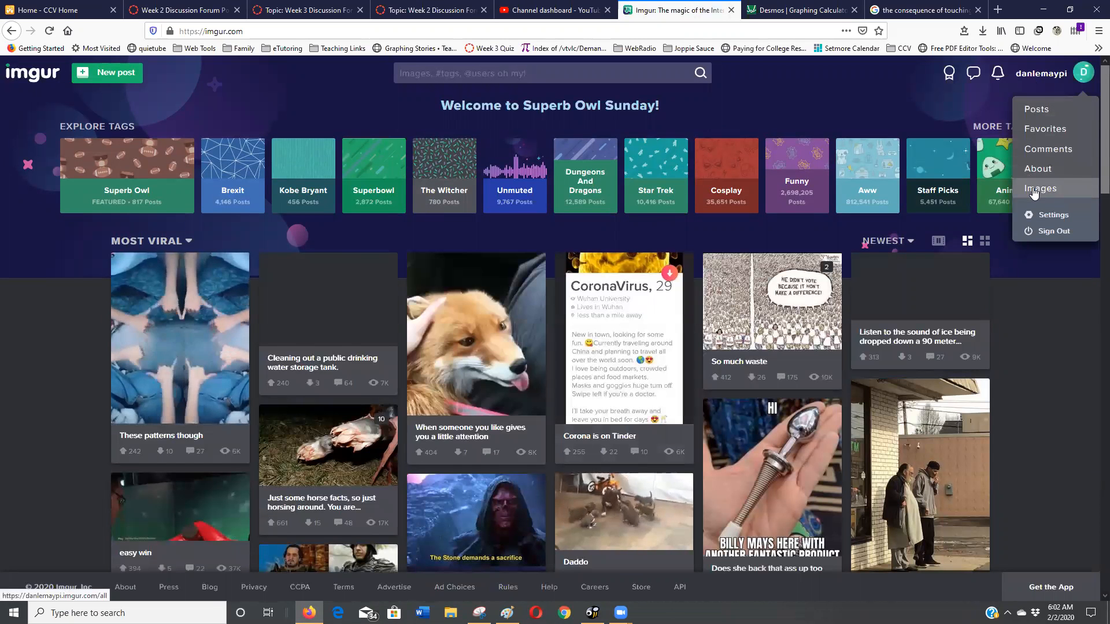
{"action": "left_click", "coordinate": [1033, 192]}
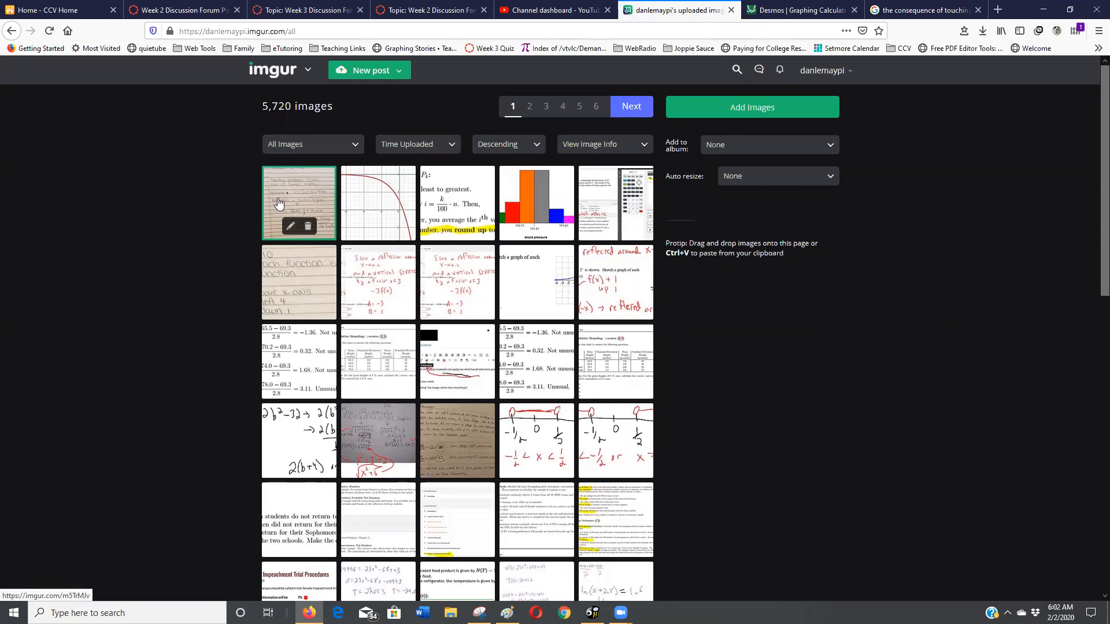
{"action": "key", "text": "ctrl+v"}
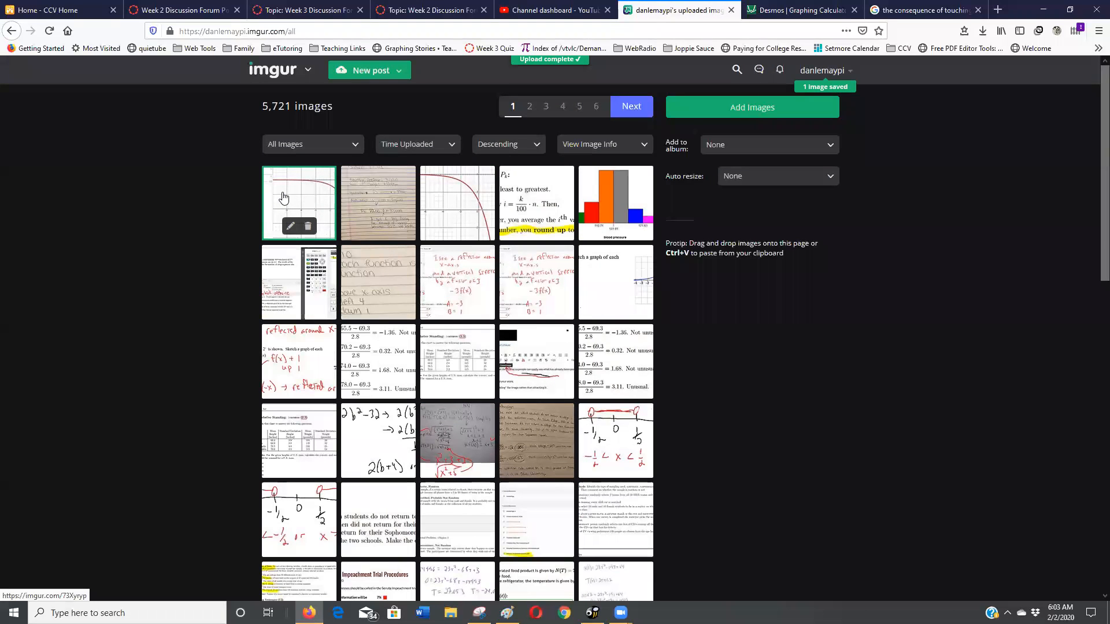
Open the newly uploaded graph snip and copy its direct link.
{"action": "left_click", "coordinate": [288, 198]}
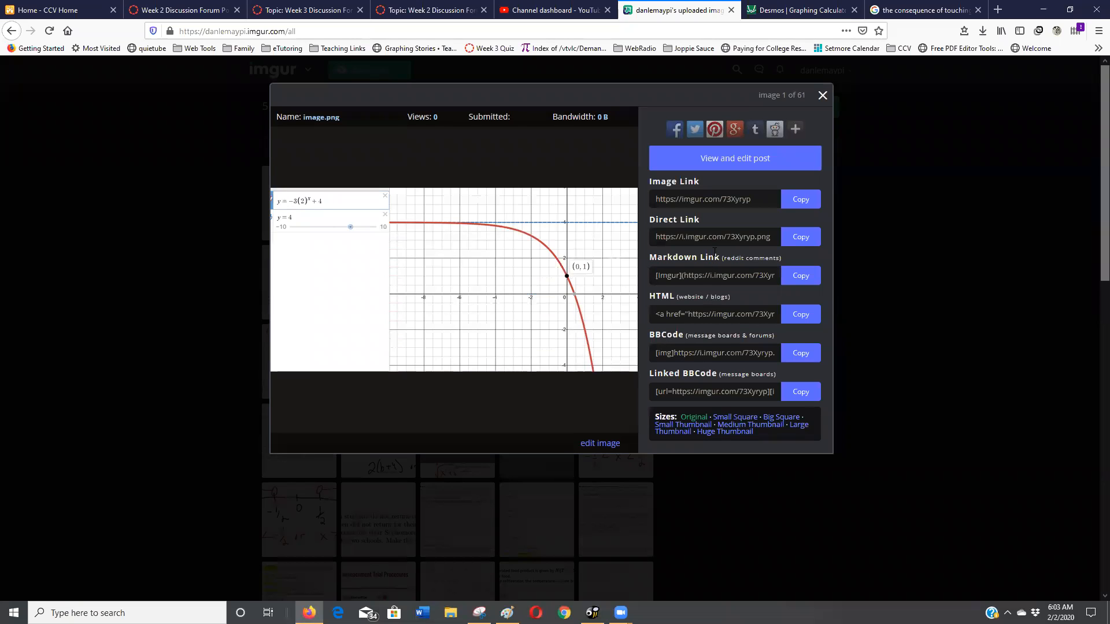
{"action": "left_click", "coordinate": [682, 237]}
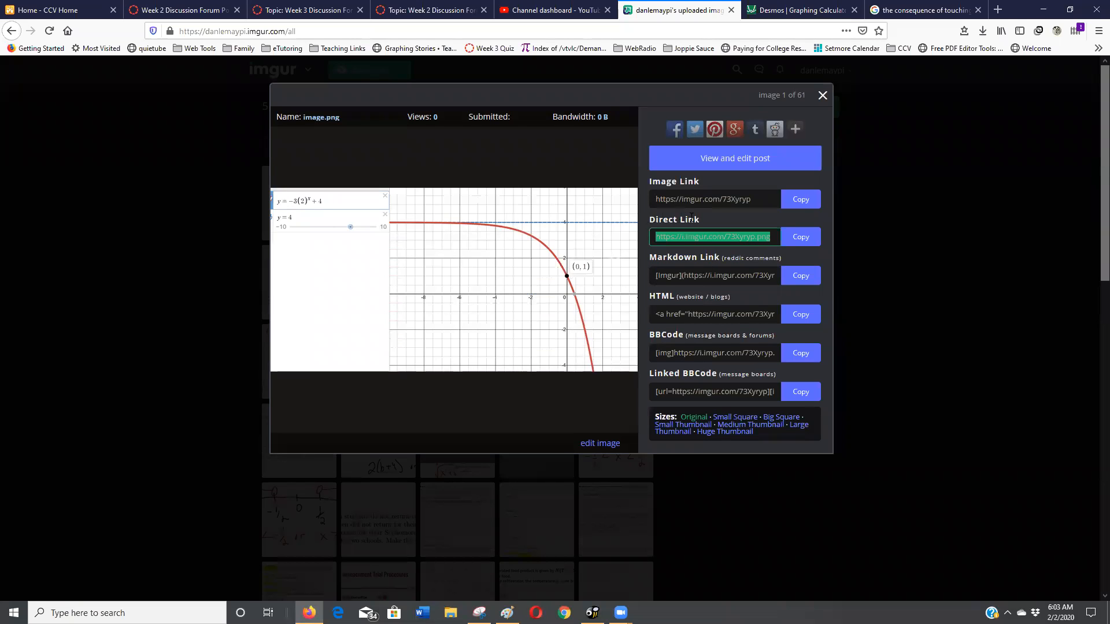
{"action": "left_click", "coordinate": [806, 238]}
Return to the Week 3 Discussion Forum Post # 1 page in Canvas and start a reply.
{"action": "left_click", "coordinate": [318, 10]}
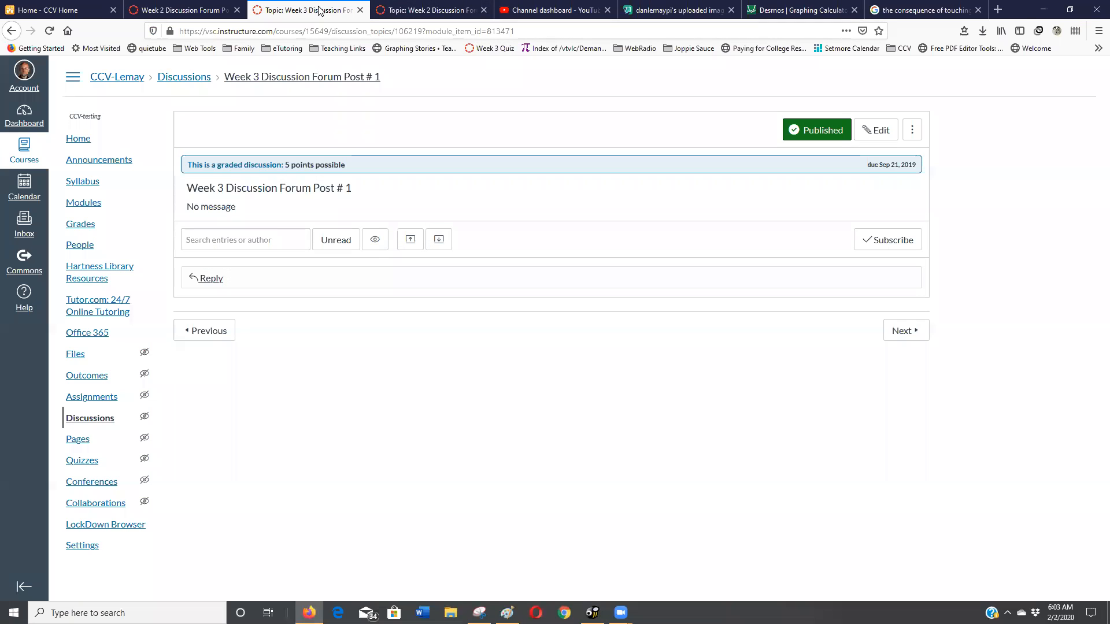
{"action": "left_click", "coordinate": [193, 281]}
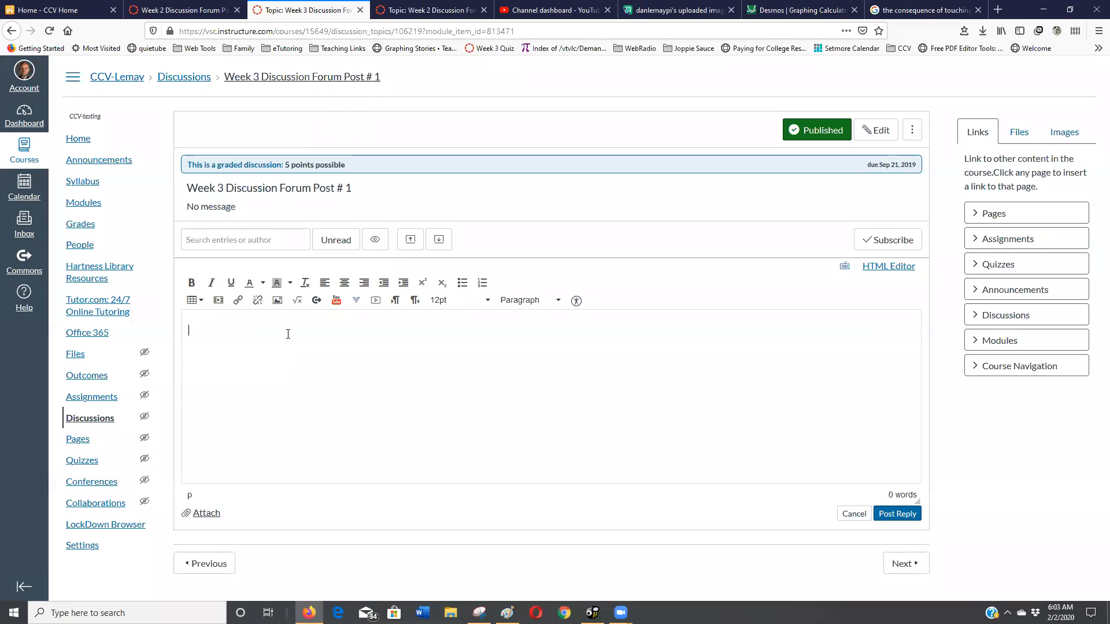
{"action": "type", "text": "Here"}
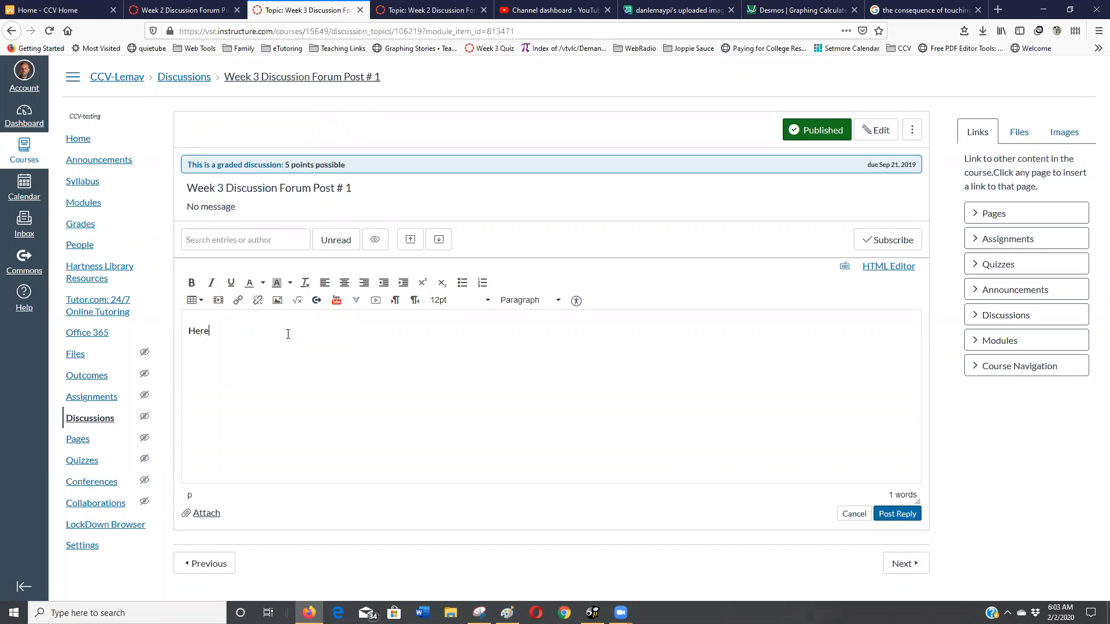
{"action": "type", "text": " is my graph to"}
{"action": "key", "text": "BackSpace"}
{"action": "key", "text": "BackSpace"}
{"action": "key", "text": "BackSpace"}
{"action": "key", "text": "BackSpace"}
{"action": "key", "text": "BackSpace"}
{"action": "key", "text": "BackSpace"}
{"action": "key", "text": "BackSpace"}
{"action": "key", "text": "BackSpace"}
{"action": "key", "text": "BackSpace"}
{"action": "key", "text": "BackSpace"}
{"action": "key", "text": "BackSpace"}
{"action": "key", "text": "BackSpace"}
{"action": "key", "text": "BackSpace"}
{"action": "key", "text": "BackSpace"}
{"action": "key", "text": "BackSpace"}
{"action": "key", "text": "BackSpace"}
{"action": "key", "text": "BackSpace"}
{"action": "key", "text": "BackSpace"}
{"action": "key", "text": "BackSpace"}
{"action": "key", "text": "BackSpace"}
{"action": "type", "text": "Page 45 # 56"}
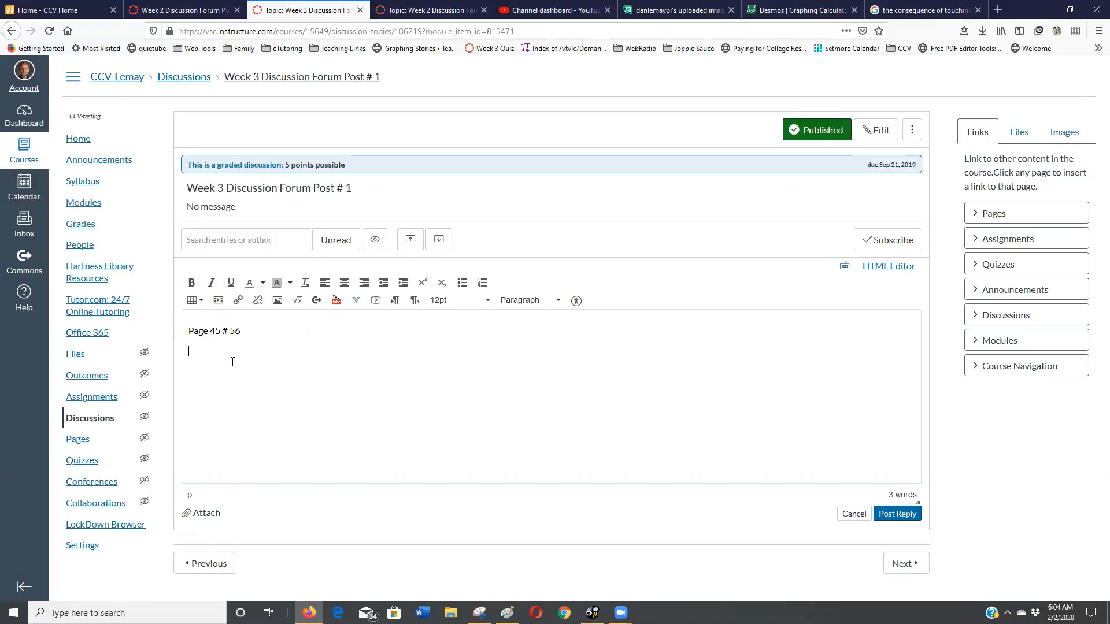
{"action": "left_click", "coordinate": [276, 305]}
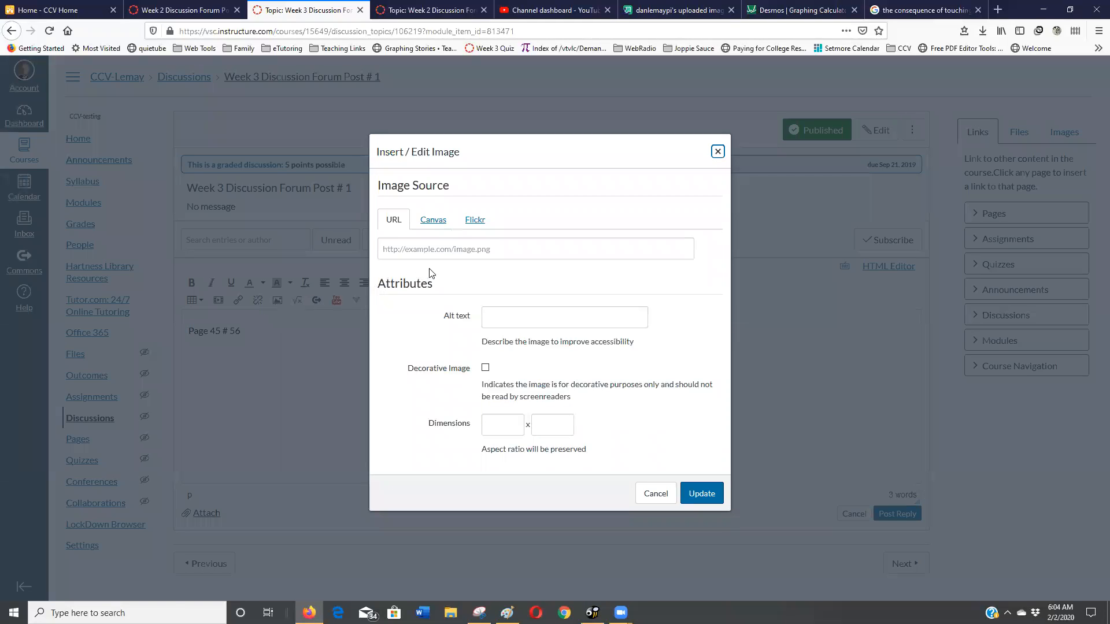
{"action": "left_click", "coordinate": [397, 245]}
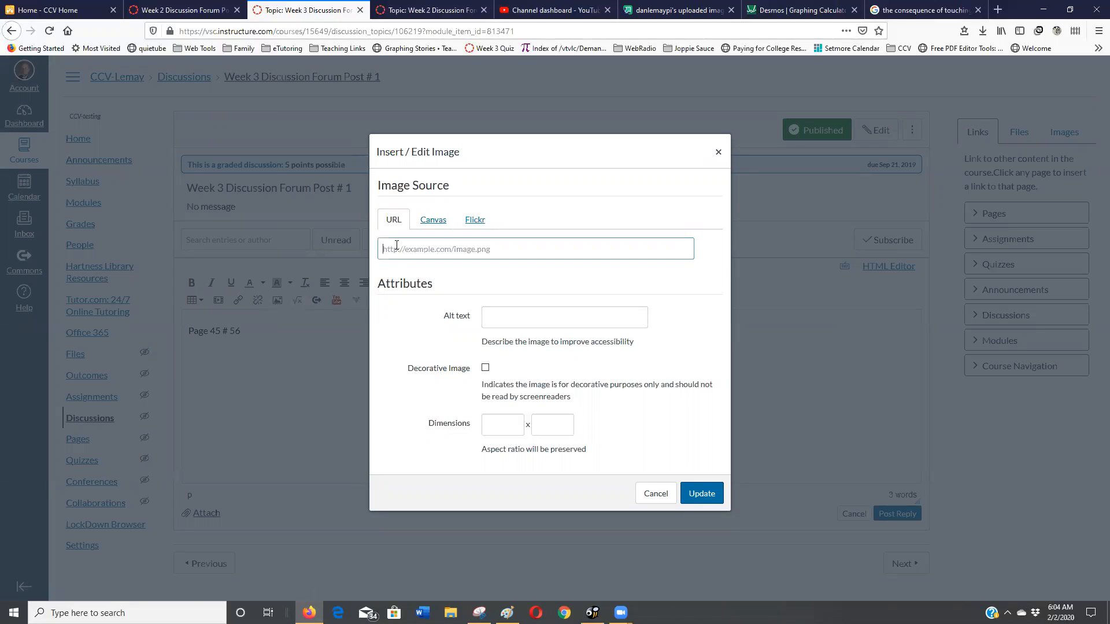
{"action": "key", "text": "ctrl+v"}
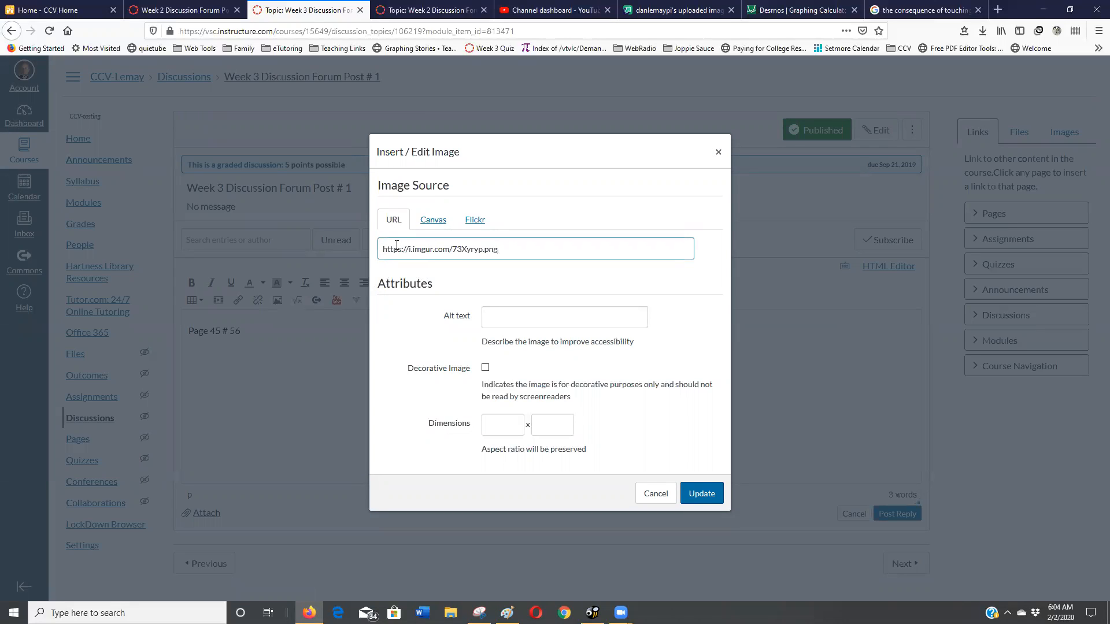
Set the image width to 700 with its aspect ratio preserved, insert it into the reply and check the embedded graph.
{"action": "left_click", "coordinate": [516, 424]}
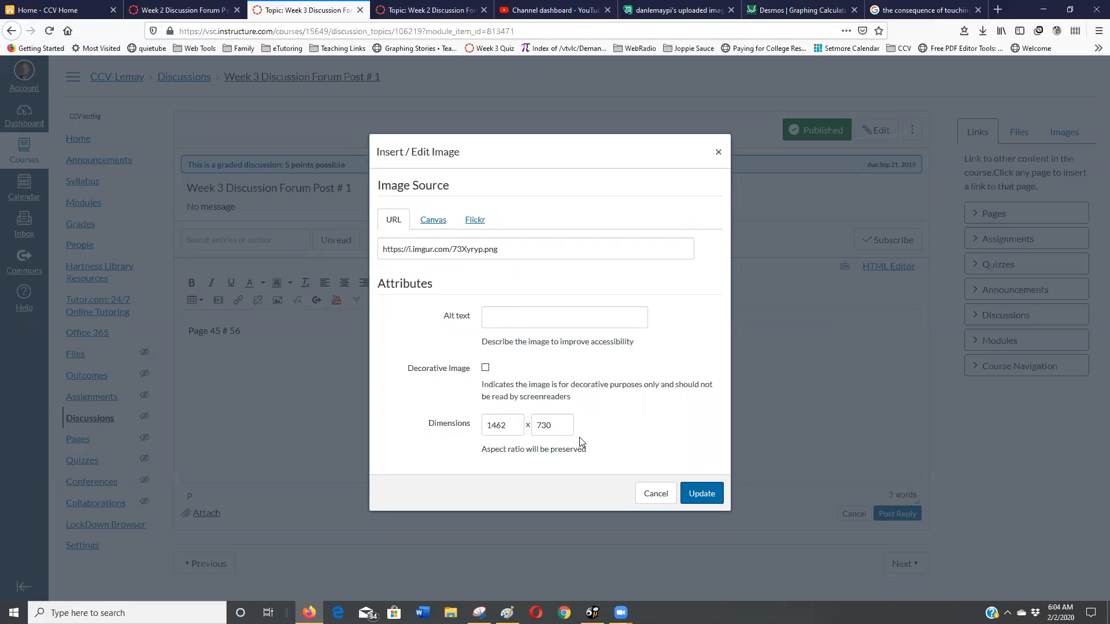
{"action": "left_click_drag", "start_coordinate": [514, 424], "coordinate": [458, 423]}
{"action": "type", "text": "700"}
{"action": "left_click", "coordinate": [553, 431]}
{"action": "left_click", "coordinate": [702, 493]}
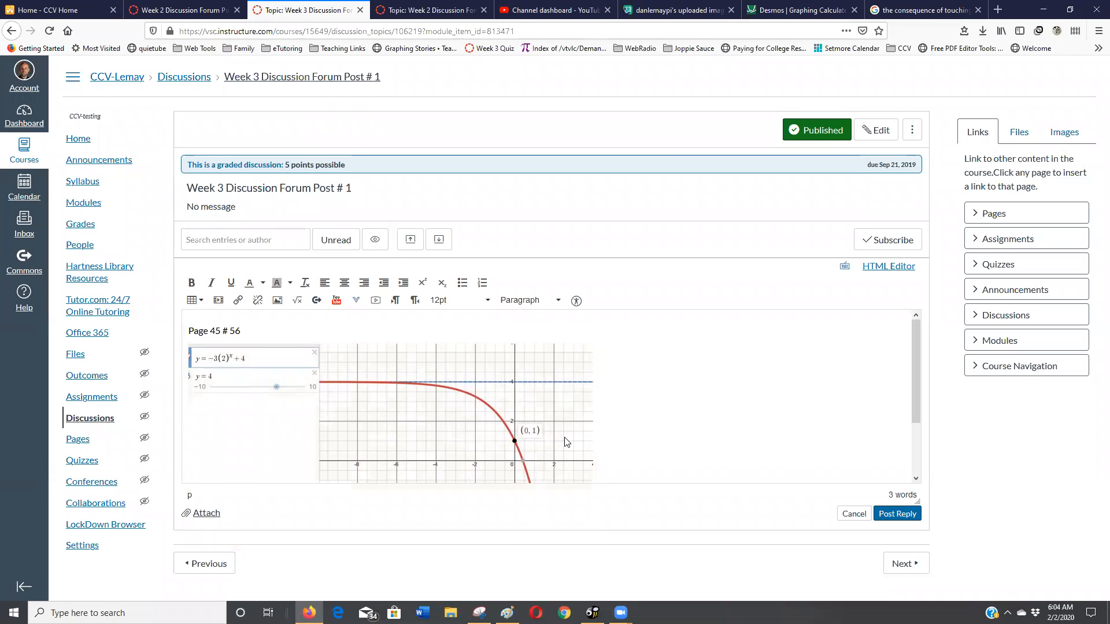
{"action": "scroll", "coordinate": [636, 444], "scroll_direction": "down", "scroll_amount": 2}
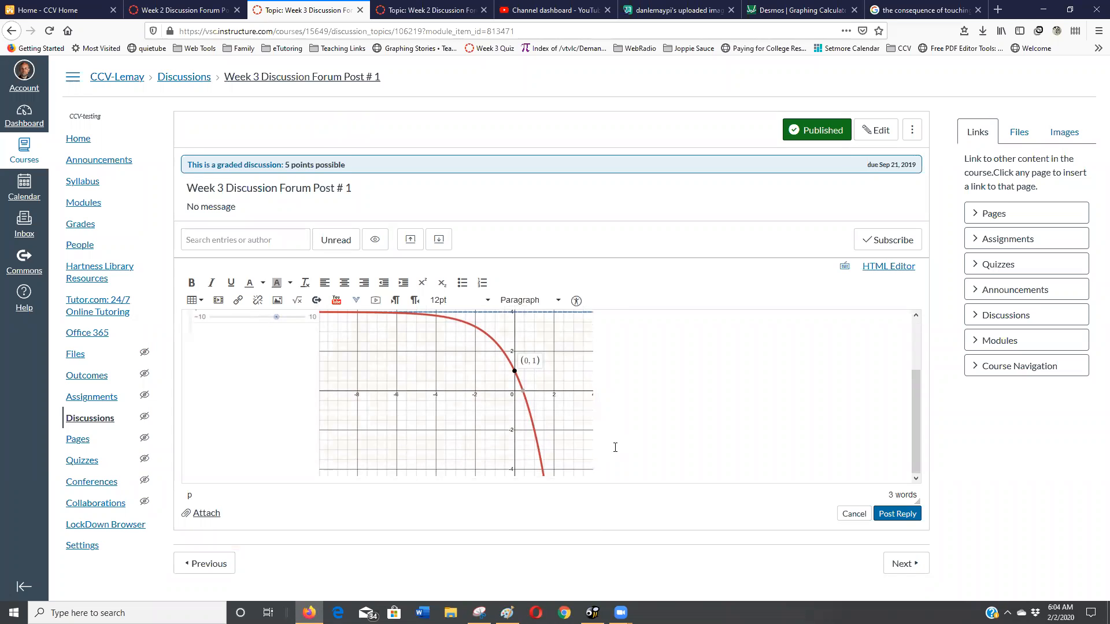
{"action": "scroll", "coordinate": [616, 447], "scroll_direction": "down", "scroll_amount": 1}
{"action": "scroll", "coordinate": [619, 445], "scroll_direction": "down", "scroll_amount": 1}
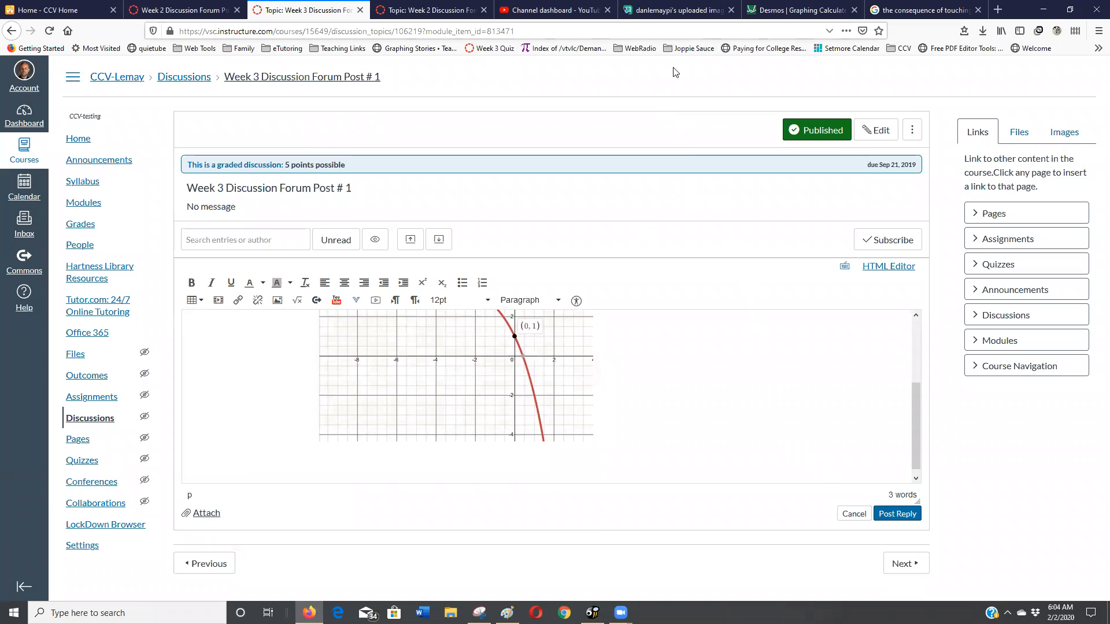
Return to the Imgur uploads and add the image file "Screenshot 2020-02-02 05.38.28" from the Desktop.
{"action": "left_click", "coordinate": [665, 8]}
{"action": "left_click", "coordinate": [821, 98]}
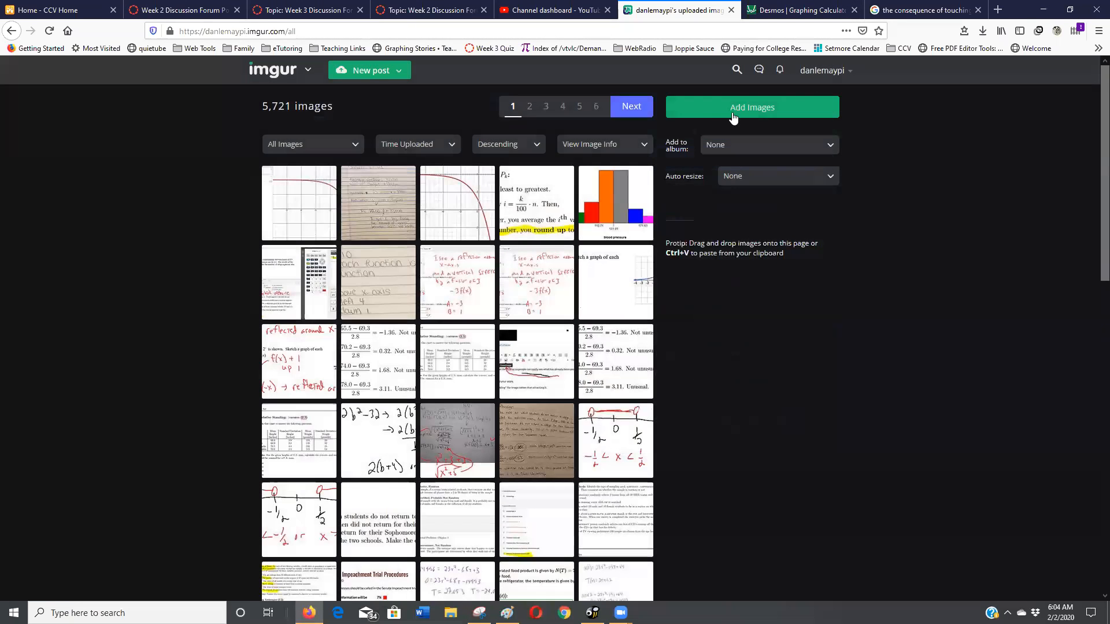
{"action": "left_click", "coordinate": [729, 116]}
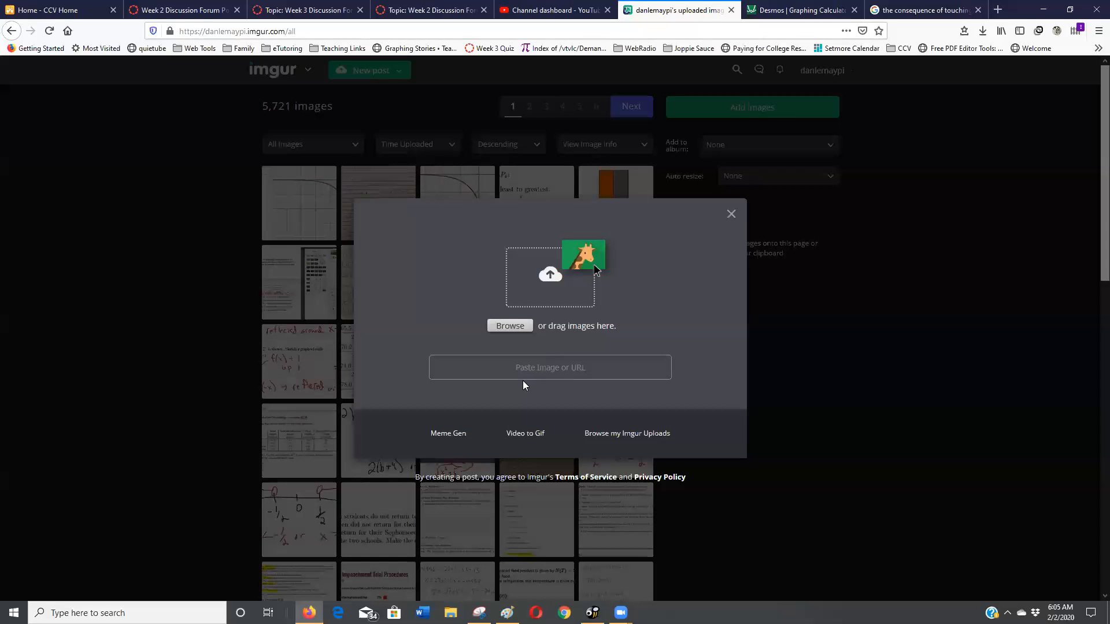
{"action": "left_click", "coordinate": [511, 326]}
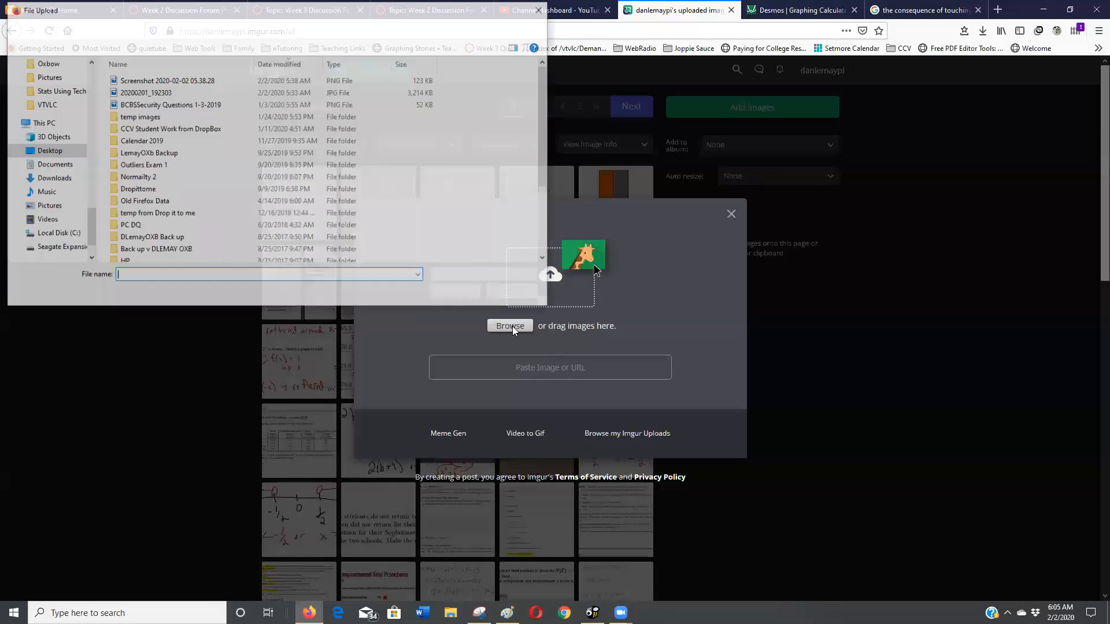
{"action": "double_click", "coordinate": [140, 85]}
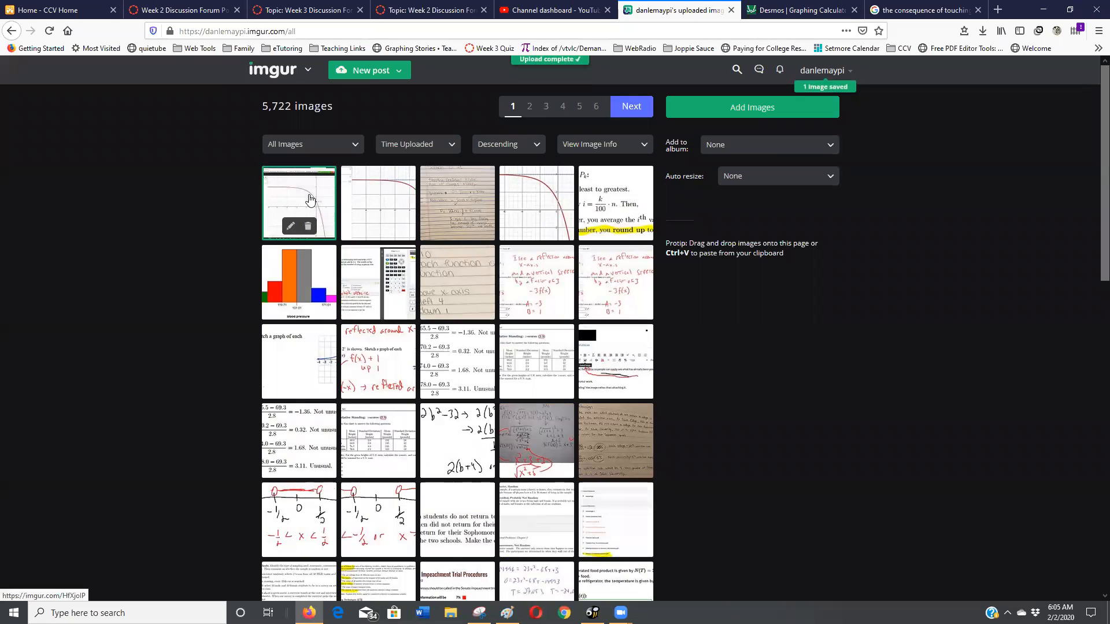
Copy the uploaded screenshot's direct link and return to the Week 3 discussion reply in Canvas.
{"action": "left_click", "coordinate": [310, 200]}
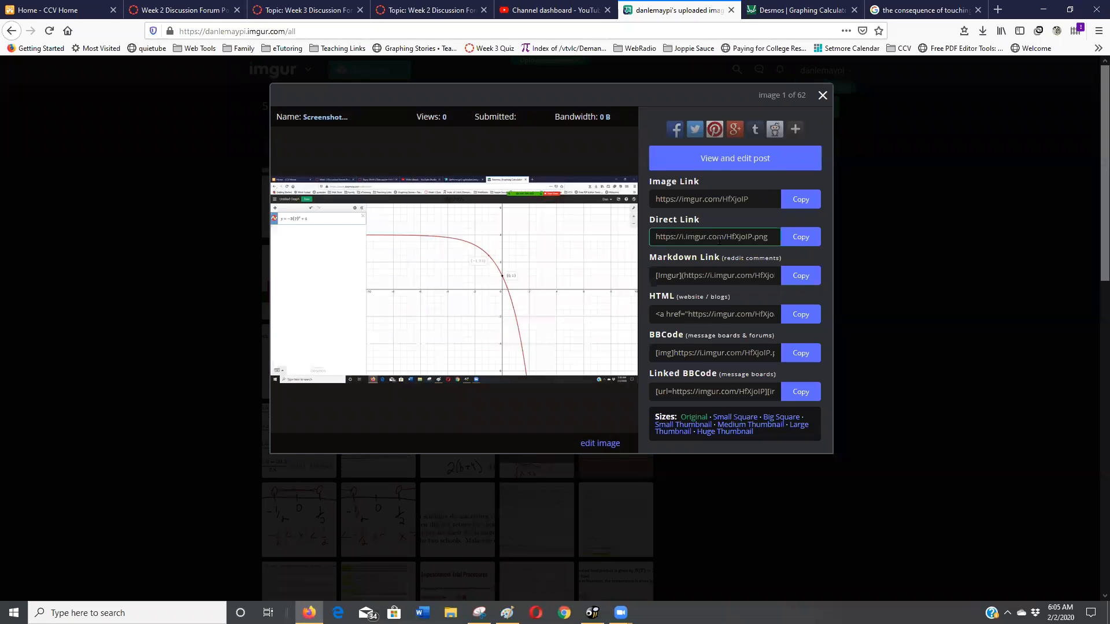
{"action": "left_click", "coordinate": [699, 236]}
{"action": "left_click", "coordinate": [788, 242]}
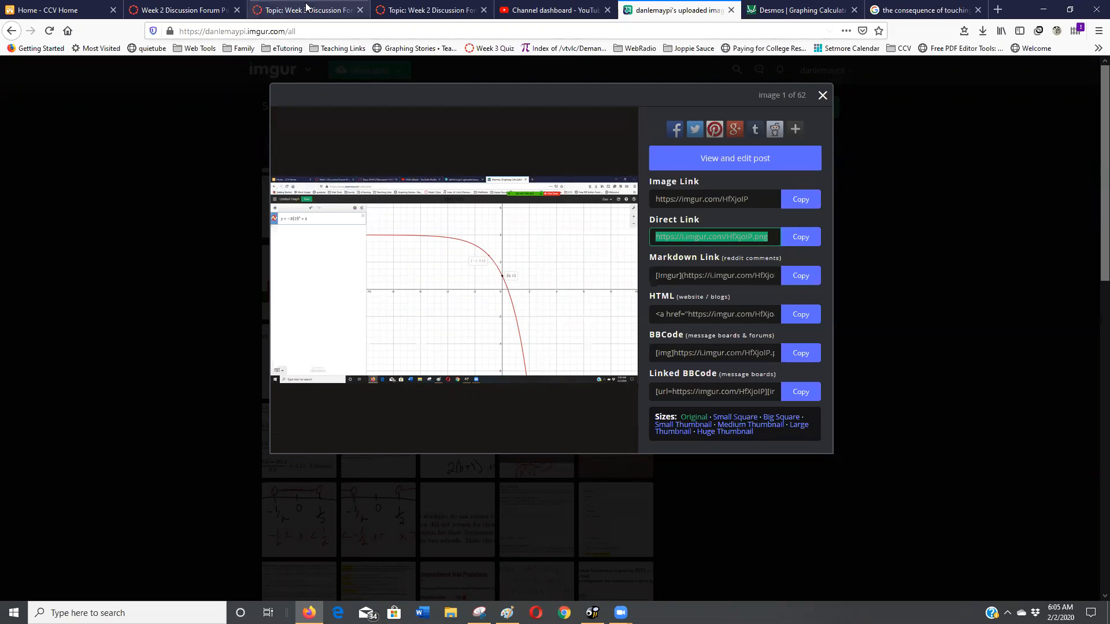
{"action": "left_click", "coordinate": [289, 10]}
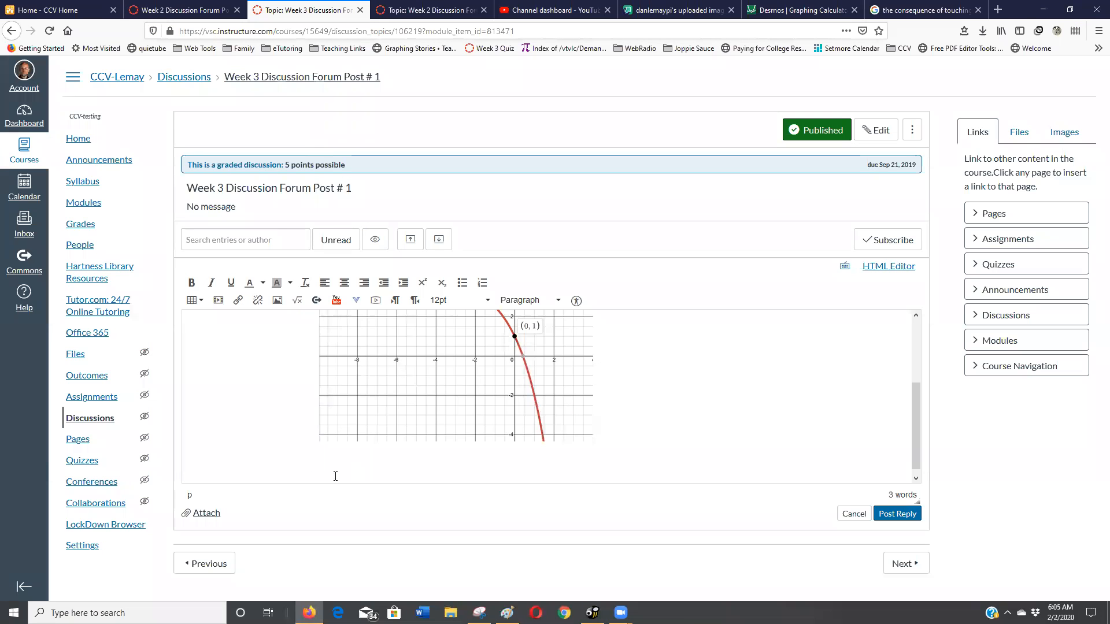
{"action": "left_click", "coordinate": [278, 302]}
{"action": "left_click", "coordinate": [402, 255]}
{"action": "key", "text": "ctrl+v"}
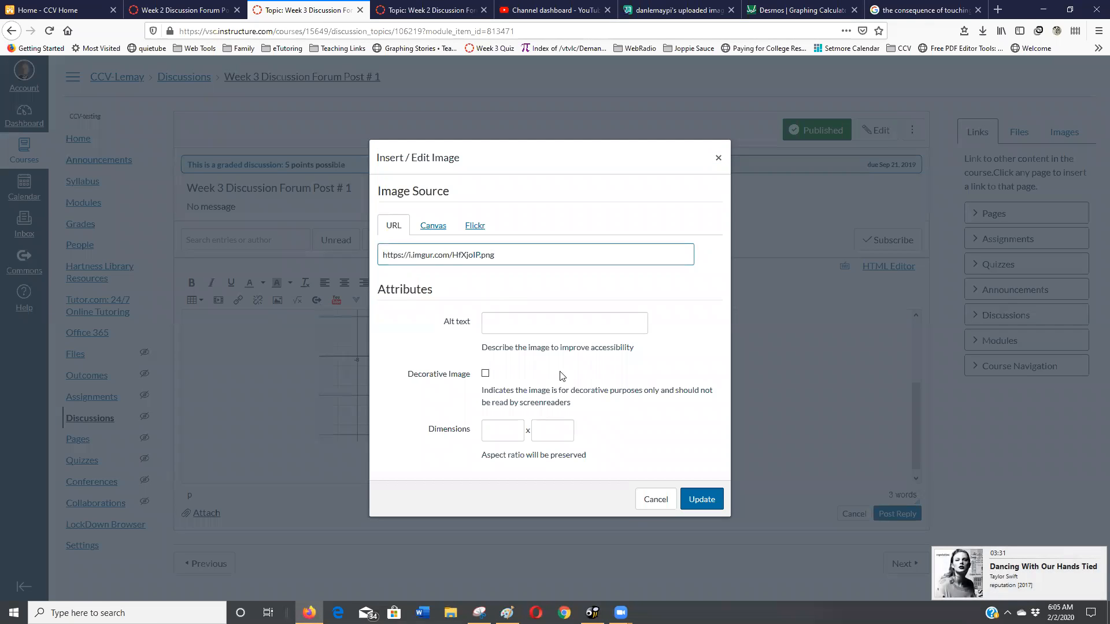
{"action": "left_click", "coordinate": [700, 498]}
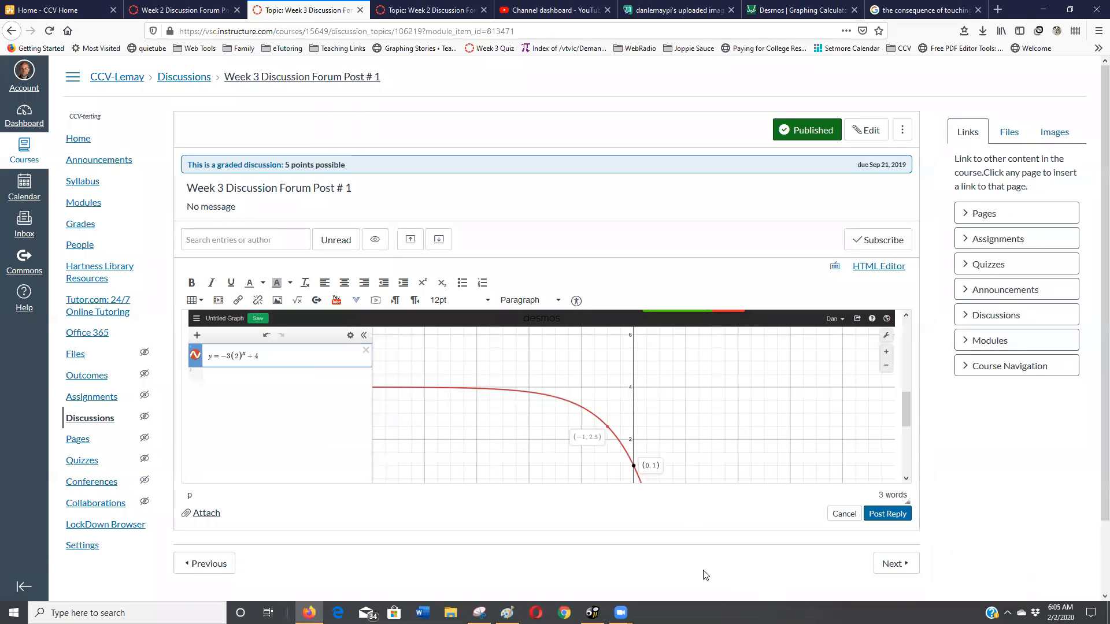
{"action": "scroll", "coordinate": [556, 383], "scroll_direction": "down", "scroll_amount": 1}
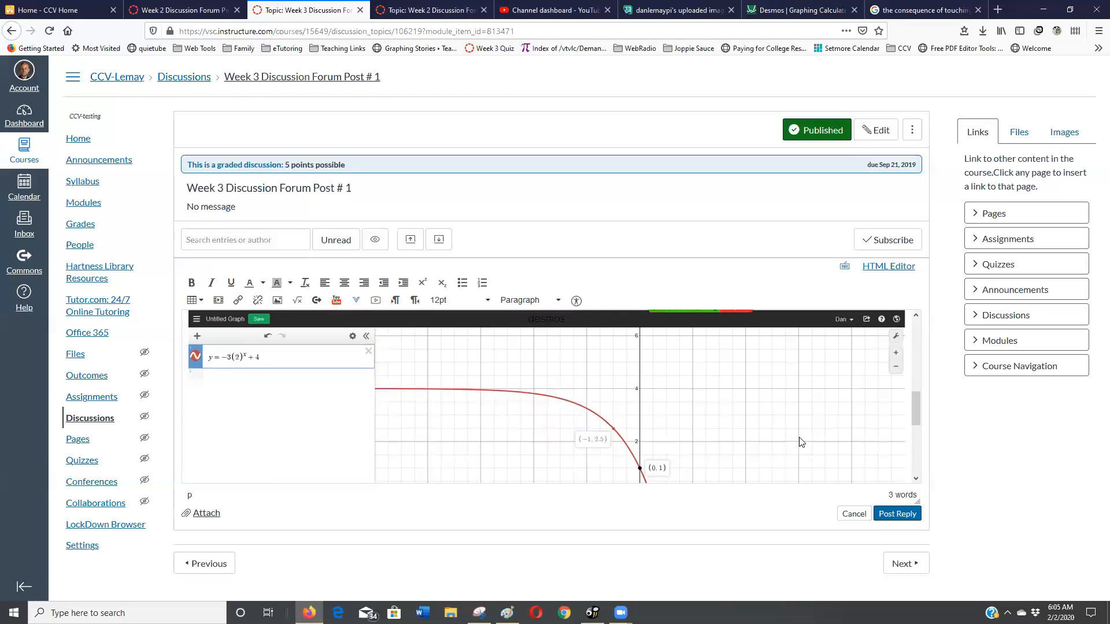
{"action": "scroll", "coordinate": [797, 438], "scroll_direction": "down", "scroll_amount": 3}
{"action": "scroll", "coordinate": [790, 400], "scroll_direction": "up", "scroll_amount": 5}
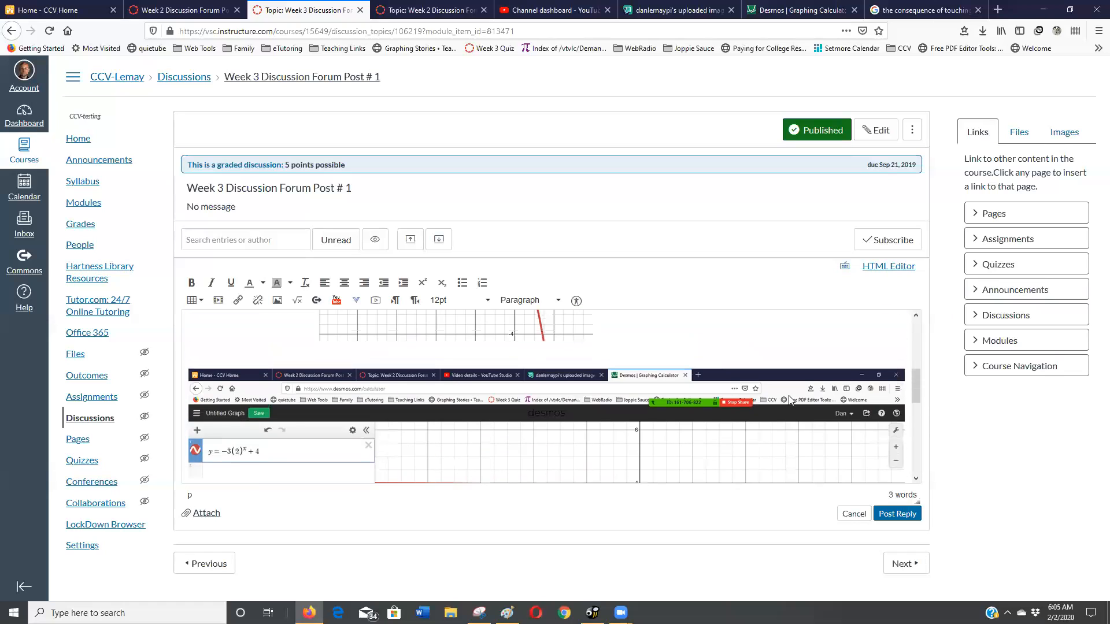
{"action": "scroll", "coordinate": [628, 381], "scroll_direction": "down", "scroll_amount": 5}
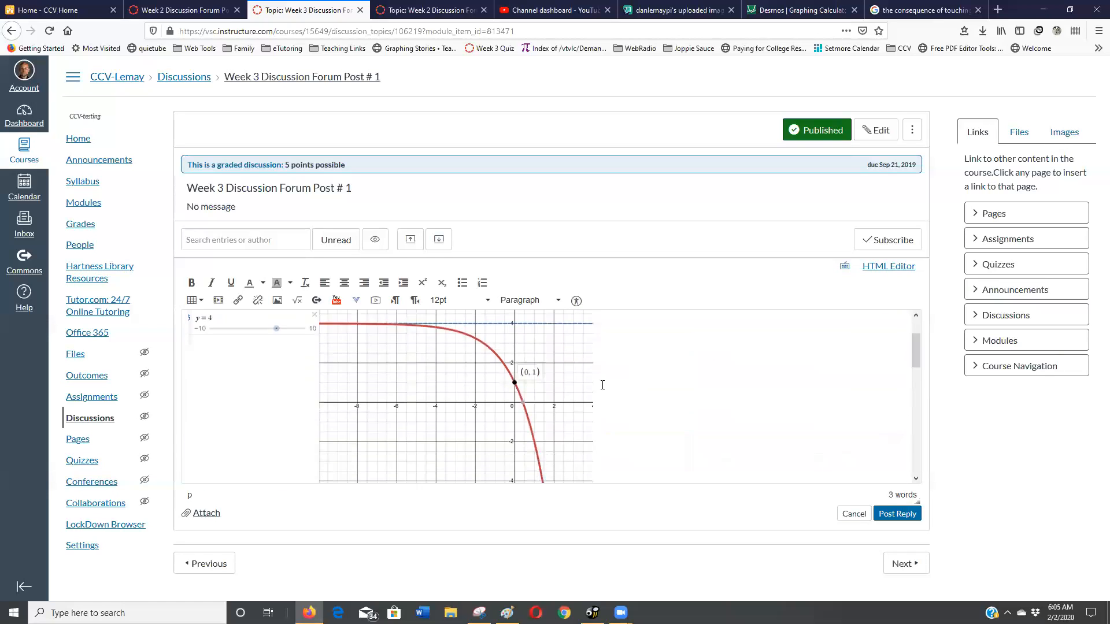
Shrink the second embedded screenshot proportionally to a small thumbnail, narrower than the first graph, and deselect it.
{"action": "left_click", "coordinate": [589, 399]}
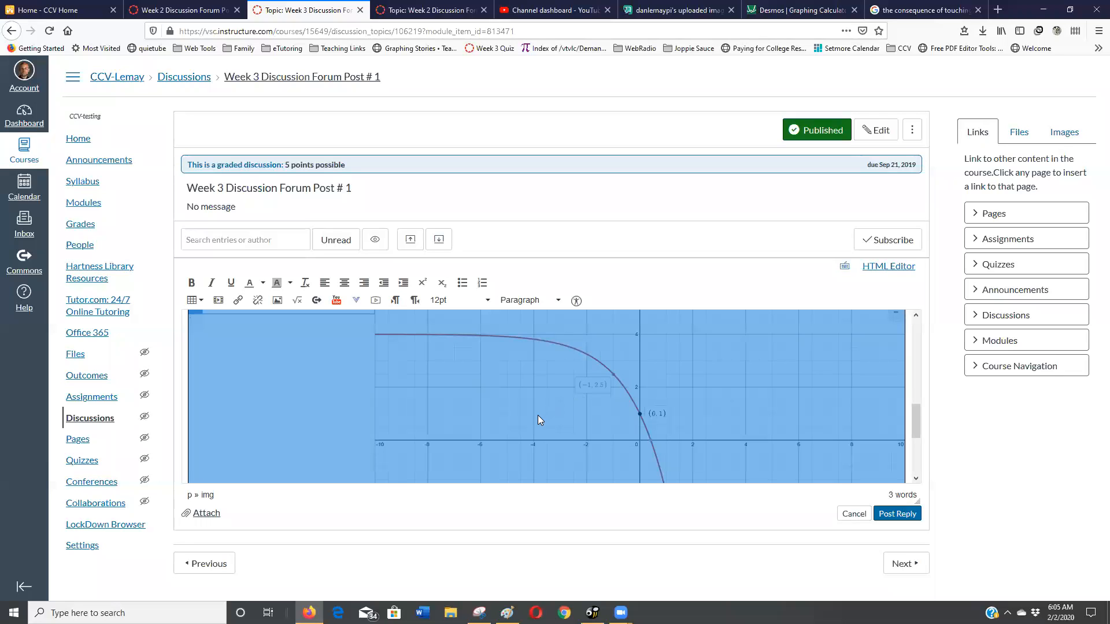
{"action": "scroll", "coordinate": [537, 420], "scroll_direction": "down", "scroll_amount": 3}
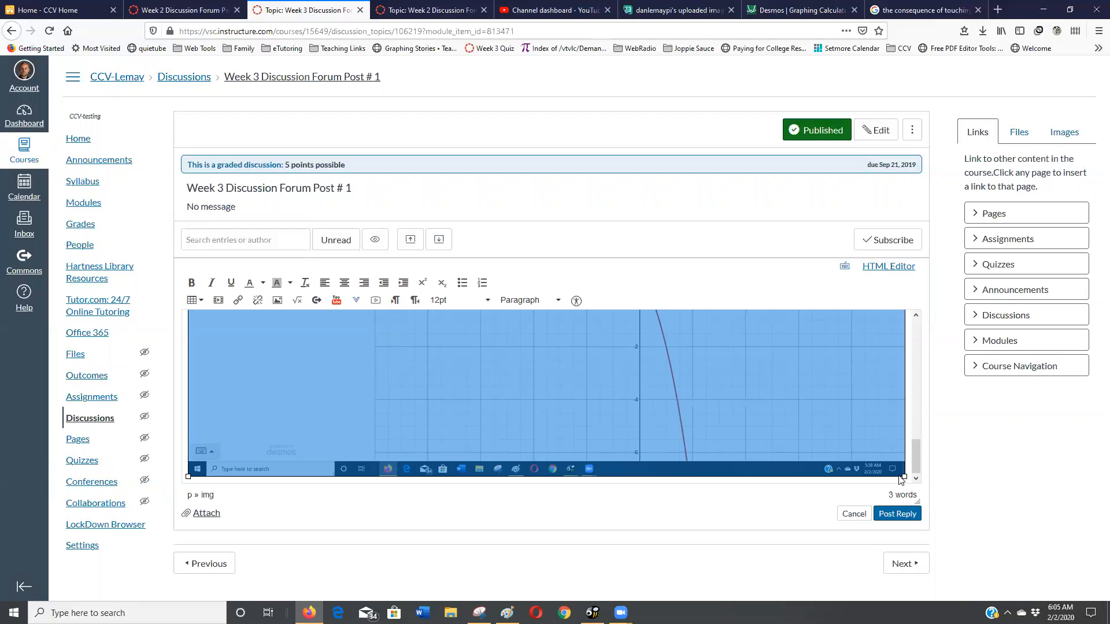
{"action": "left_click_drag", "start_coordinate": [903, 475], "coordinate": [579, 399]}
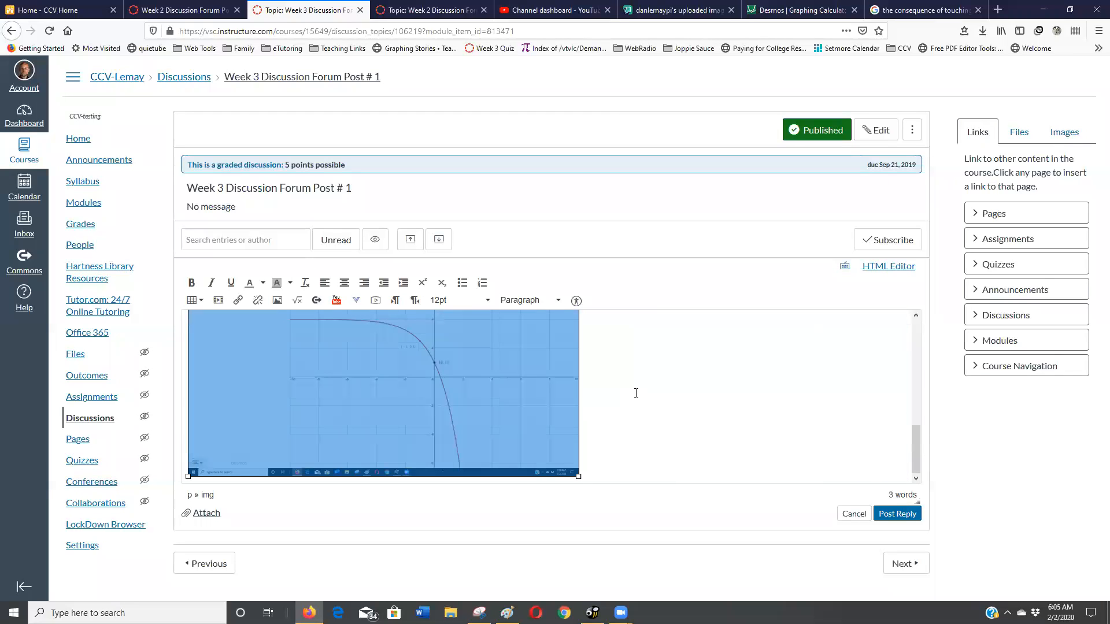
{"action": "left_click_drag", "start_coordinate": [578, 475], "coordinate": [479, 446]}
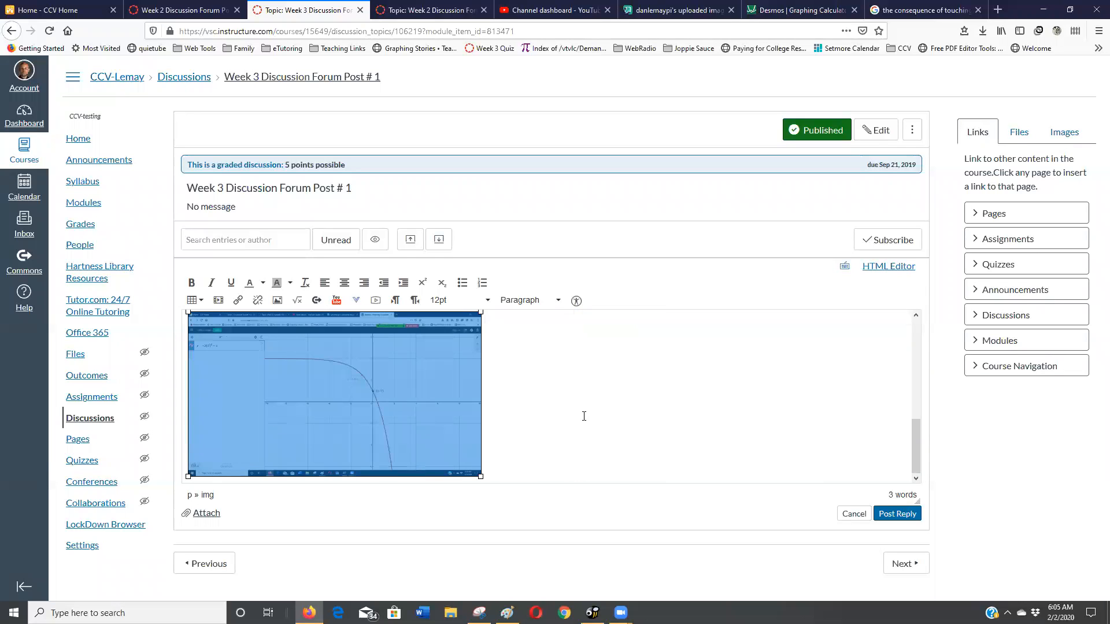
{"action": "scroll", "coordinate": [584, 416], "scroll_direction": "up", "scroll_amount": 3}
{"action": "scroll", "coordinate": [583, 417], "scroll_direction": "down", "scroll_amount": 3}
{"action": "left_click", "coordinate": [666, 409]}
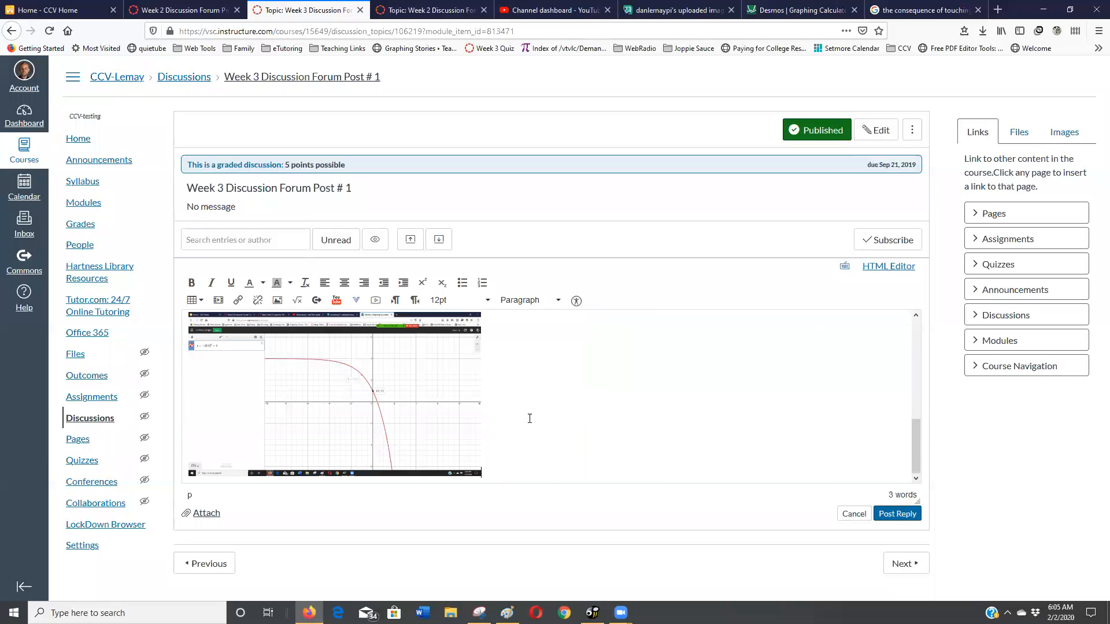
{"action": "left_click", "coordinate": [349, 387]}
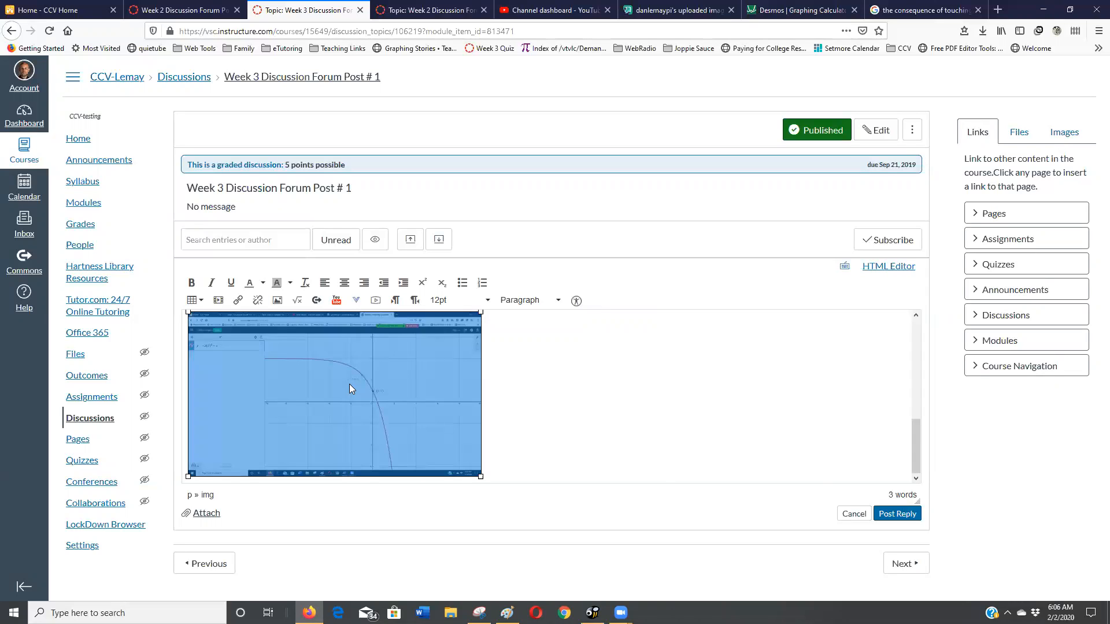
{"action": "left_click", "coordinate": [237, 301]}
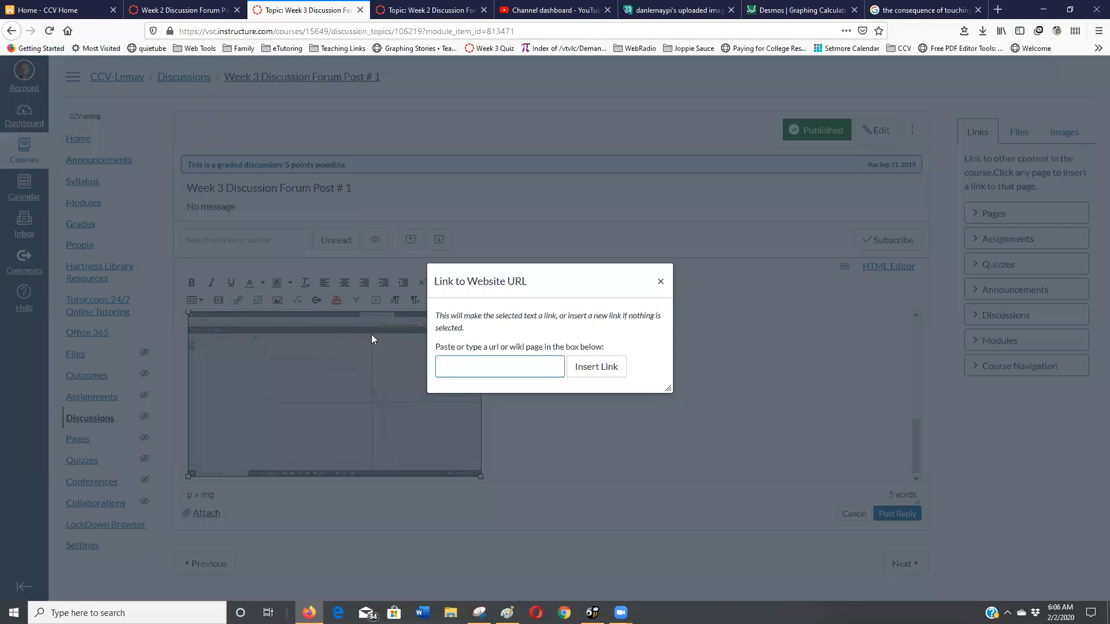
{"action": "left_click", "coordinate": [451, 360]}
{"action": "key", "text": "ctrl+v"}
{"action": "left_click", "coordinate": [602, 369]}
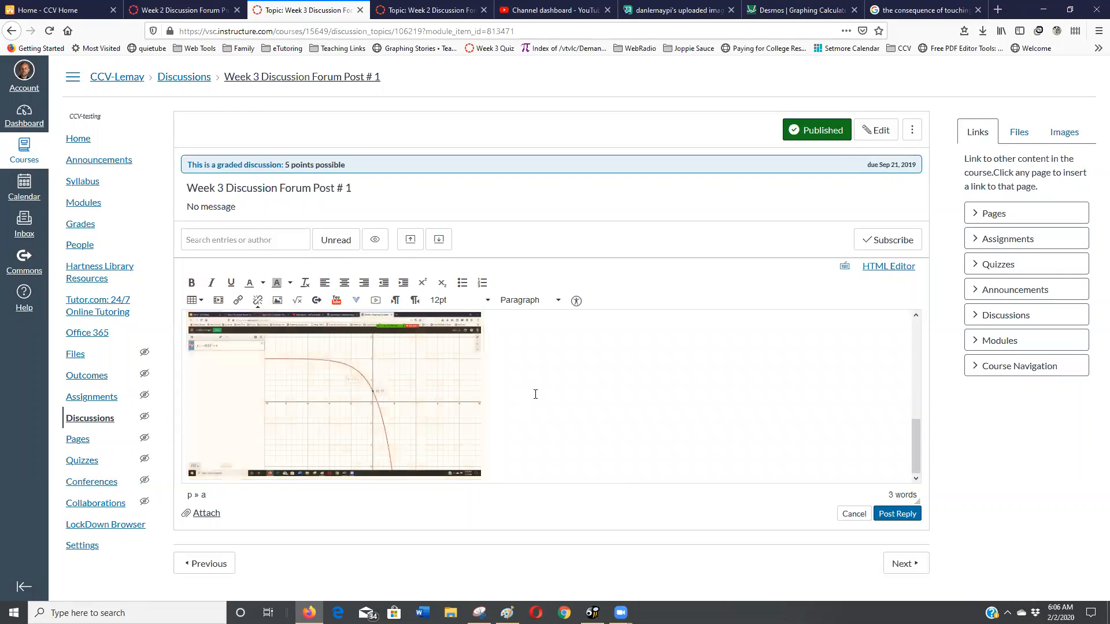
{"action": "left_click", "coordinate": [896, 514]}
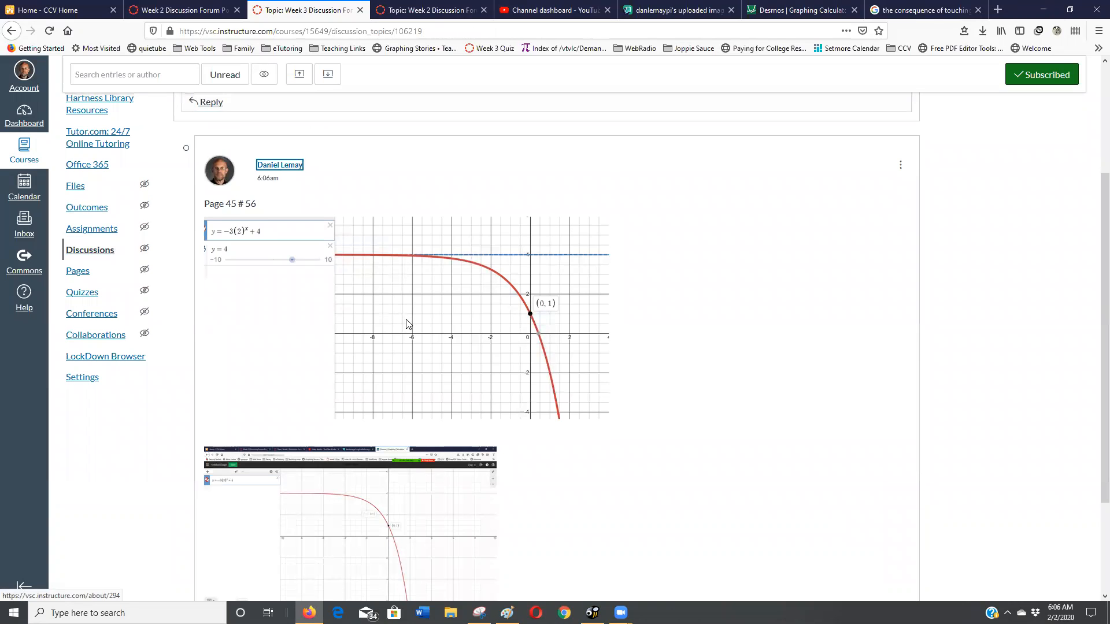
Test the thumbnail's link to the full-size image in the posted reply, then return to the Week 3 discussion and review the post.
{"action": "scroll", "coordinate": [406, 322], "scroll_direction": "down", "scroll_amount": 2}
{"action": "left_click", "coordinate": [374, 398]}
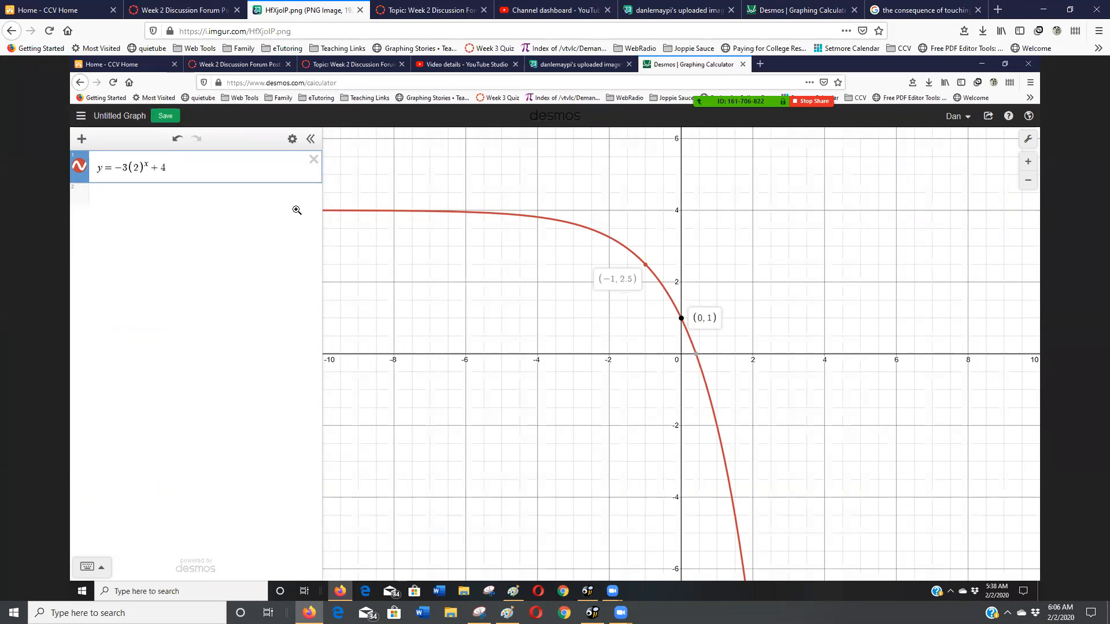
{"action": "right_click", "coordinate": [2, 31]}
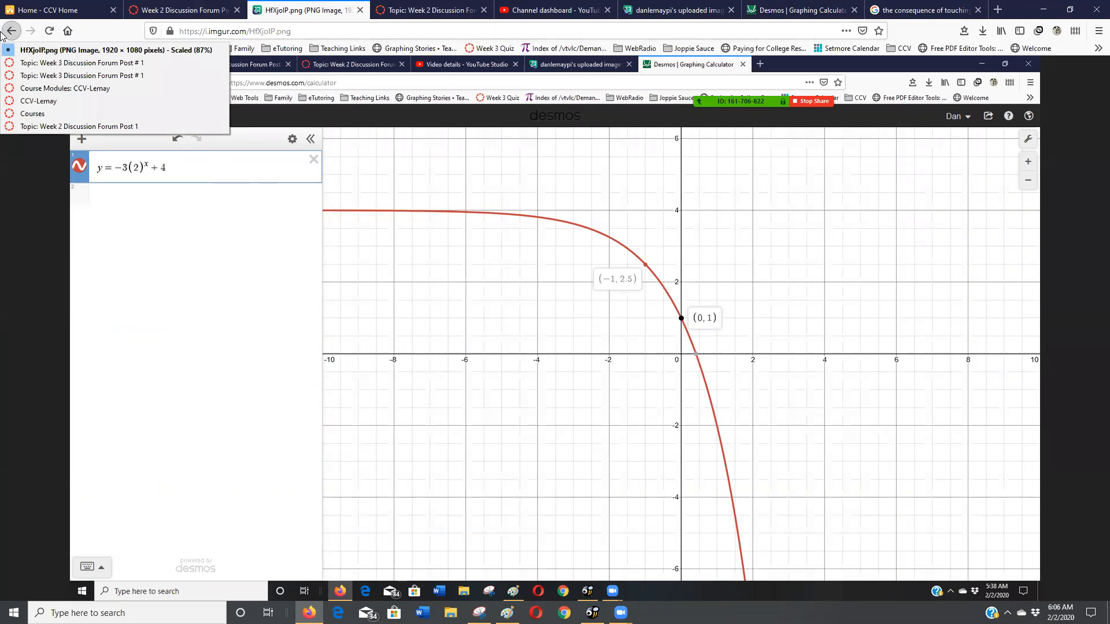
{"action": "left_click", "coordinate": [27, 62]}
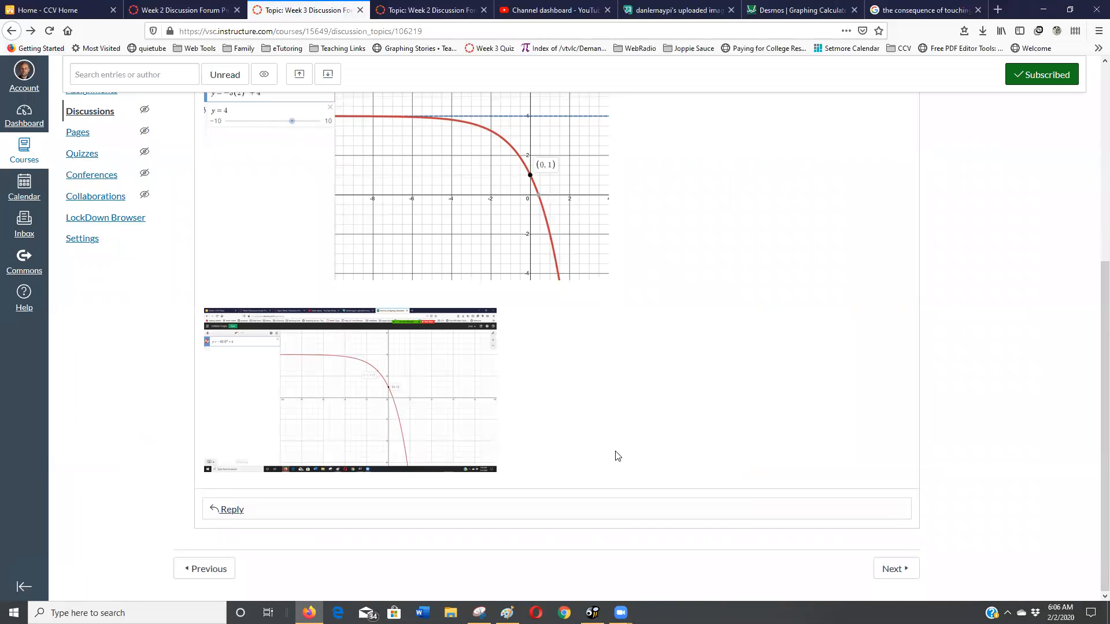
{"action": "scroll", "coordinate": [610, 444], "scroll_direction": "up", "scroll_amount": 3}
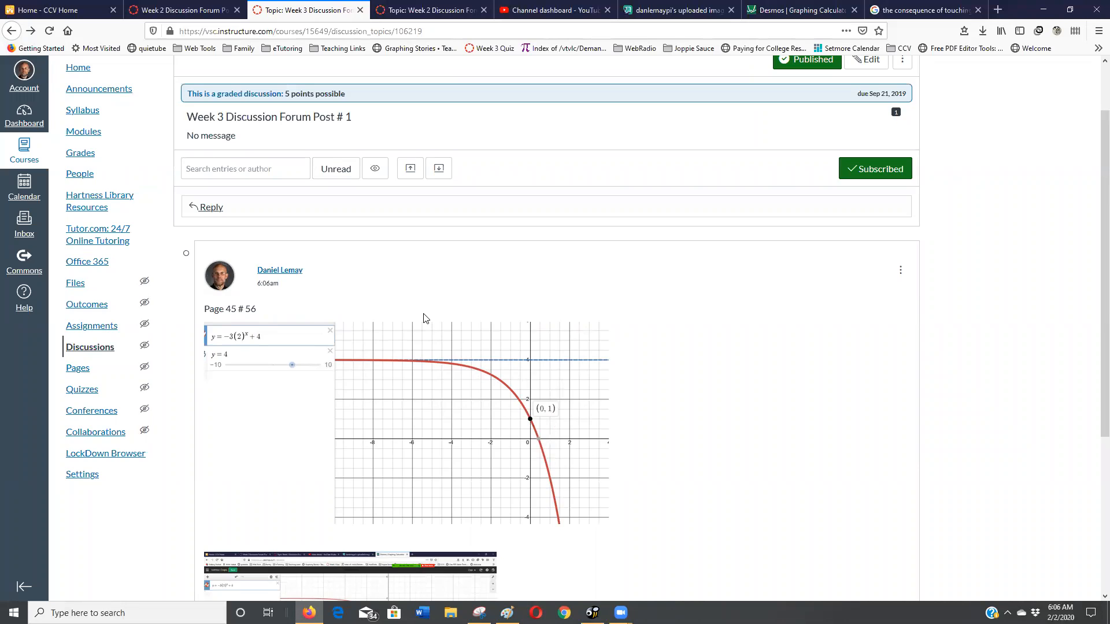
{"action": "scroll", "coordinate": [424, 318], "scroll_direction": "down", "scroll_amount": 4}
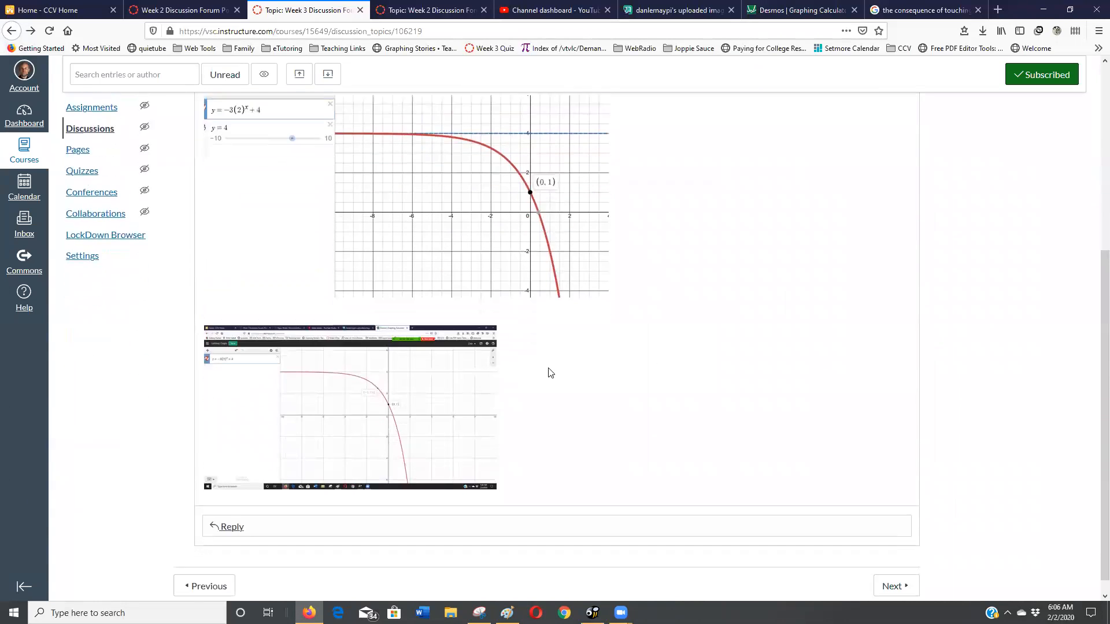